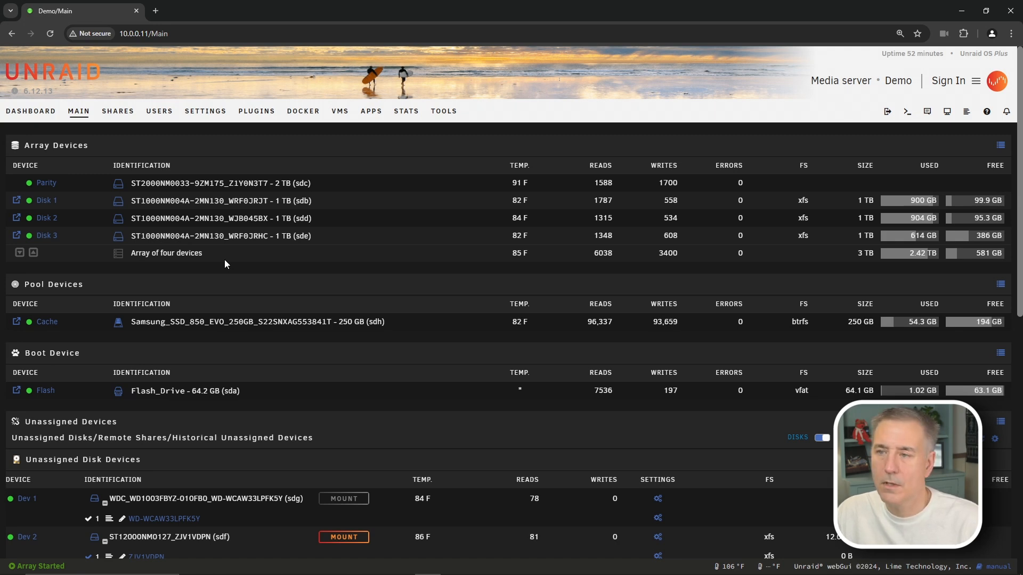
# Try to add a new user share named backups with the comment "Backup location for data", and return to the share list.
pyautogui.click(111, 108)
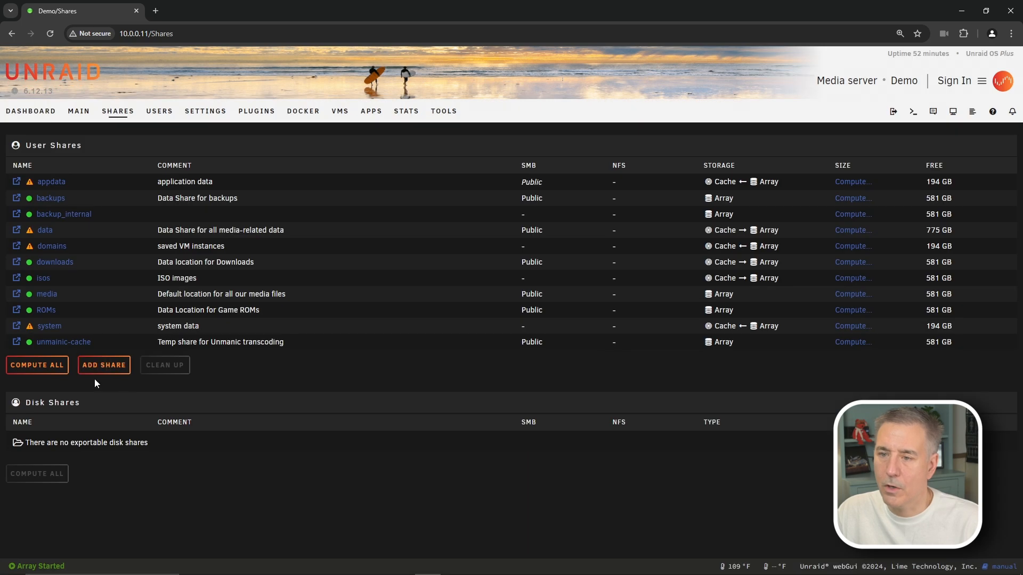
pyautogui.click(101, 364)
pyautogui.click(423, 177)
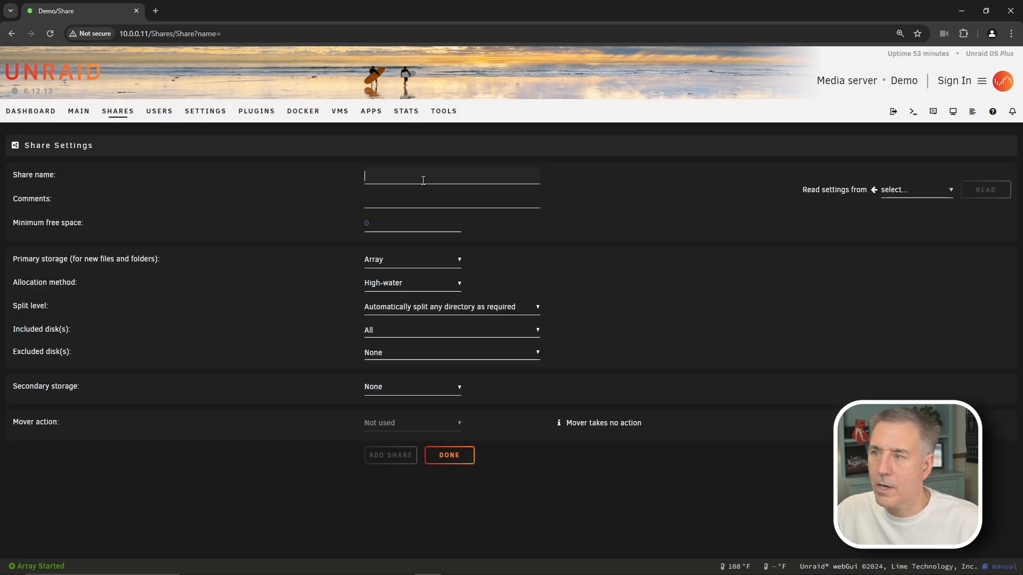
pyautogui.write('backups')
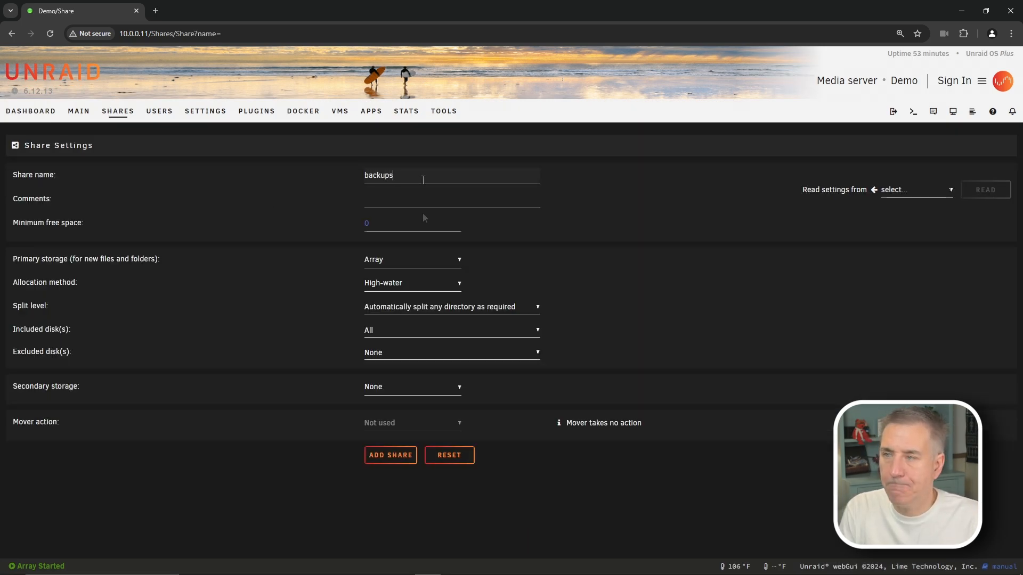
pyautogui.click(403, 201)
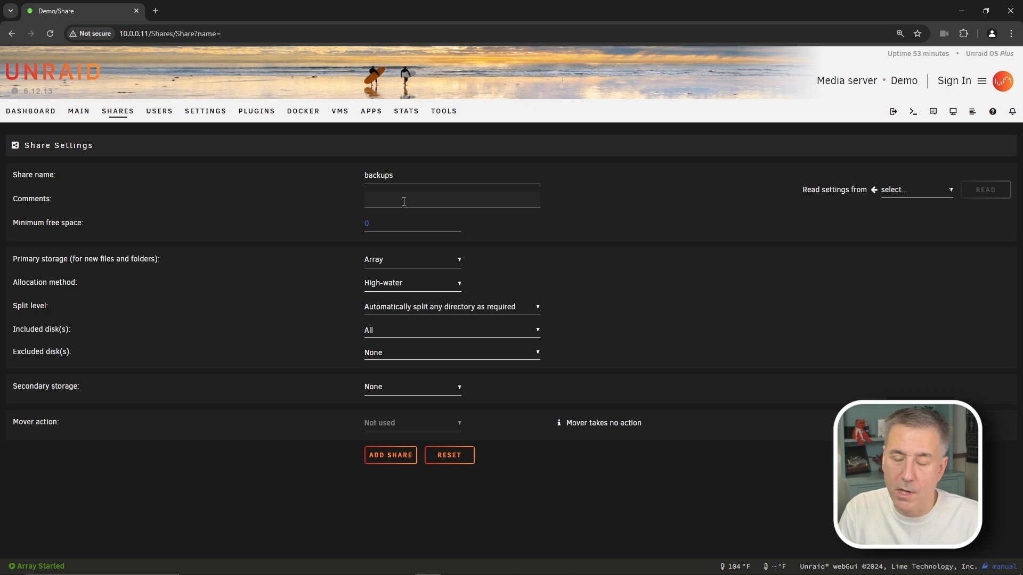
pyautogui.write('Backup location for data')
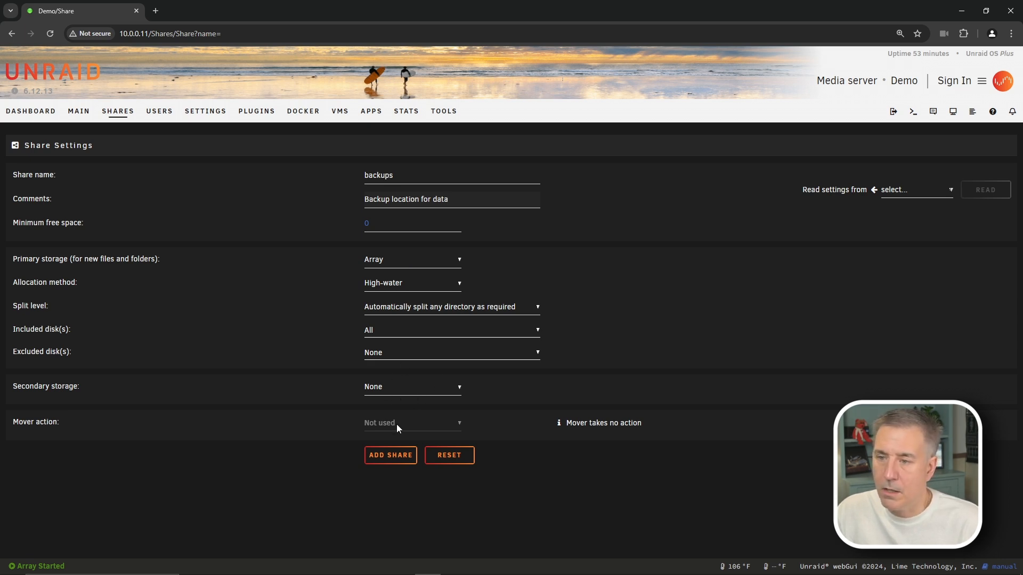
pyautogui.click(384, 457)
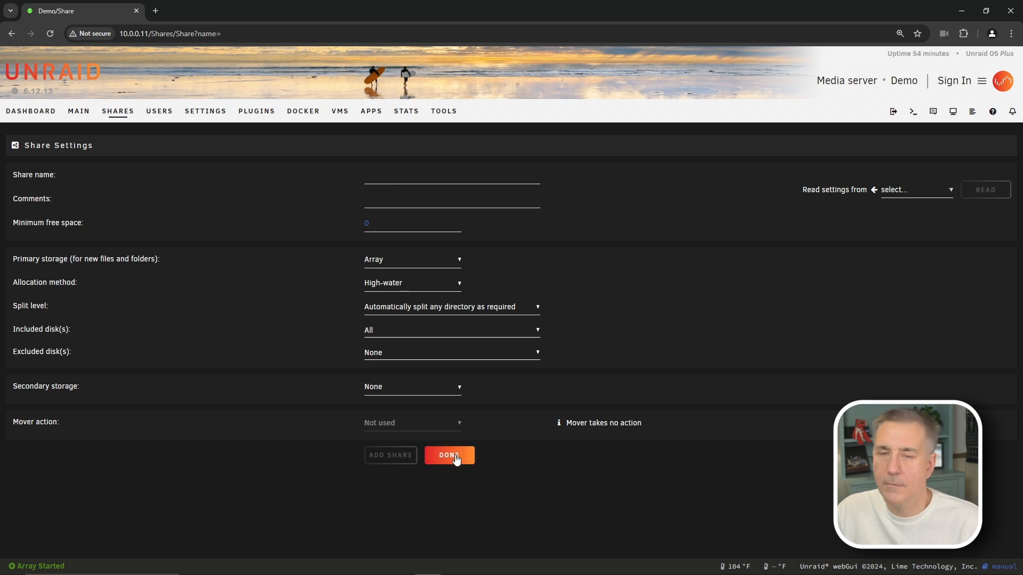
pyautogui.click(450, 456)
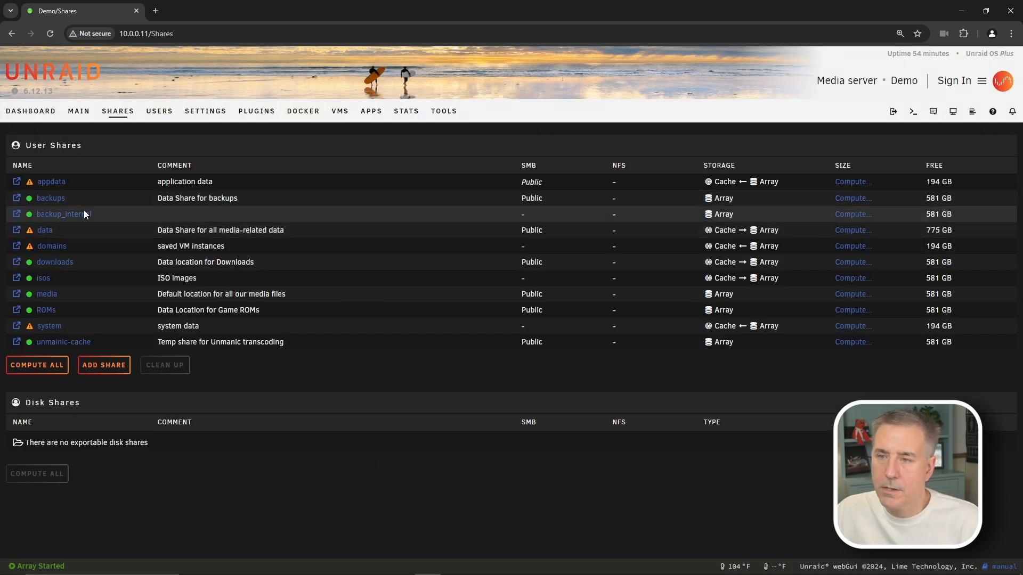
# Review the existing backups share's storage and SMB security settings, and return to the share list.
pyautogui.click(49, 199)
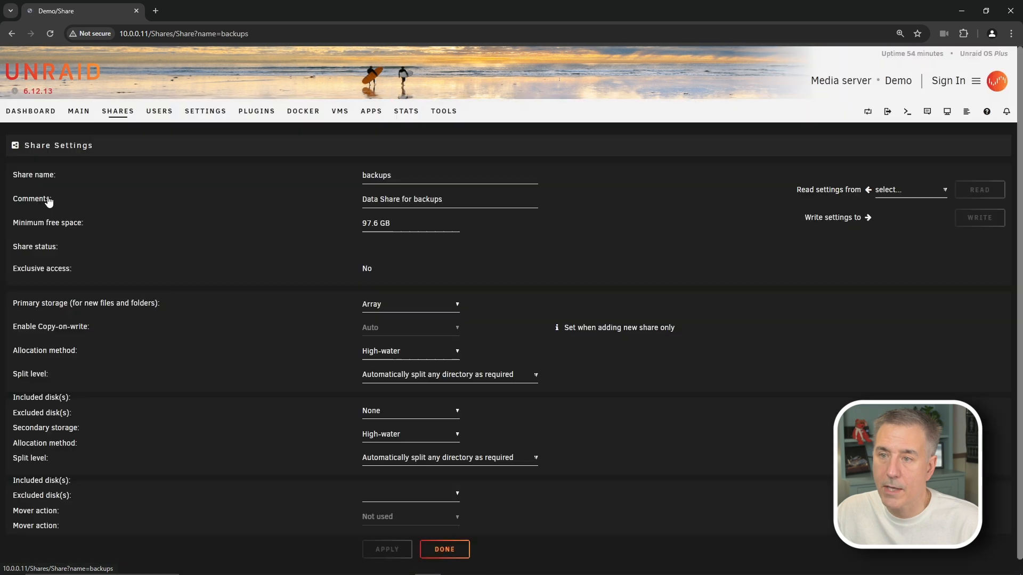
pyautogui.scroll(-3, 427, 168)
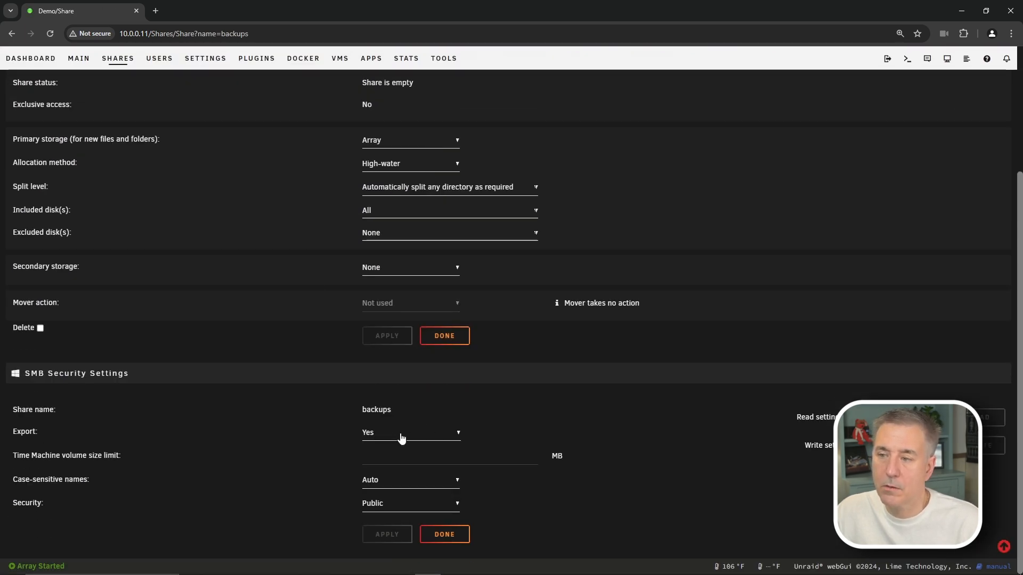
pyautogui.click(441, 538)
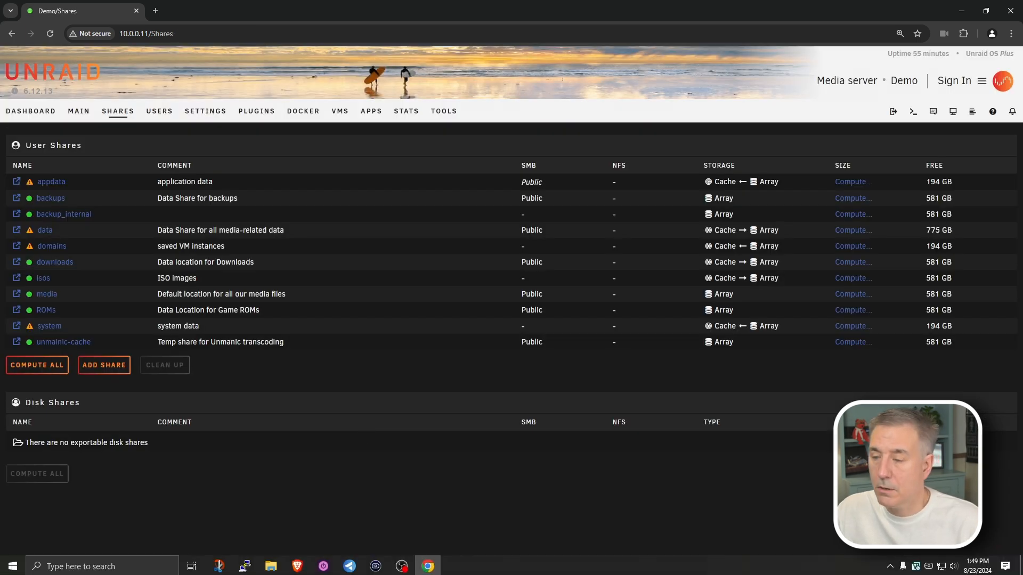
# Switch to File Explorer, go to the network address \\10.0.0.11 and open the backups share.
pyautogui.click(270, 566)
pyautogui.click(331, 194)
pyautogui.write('\\\\')
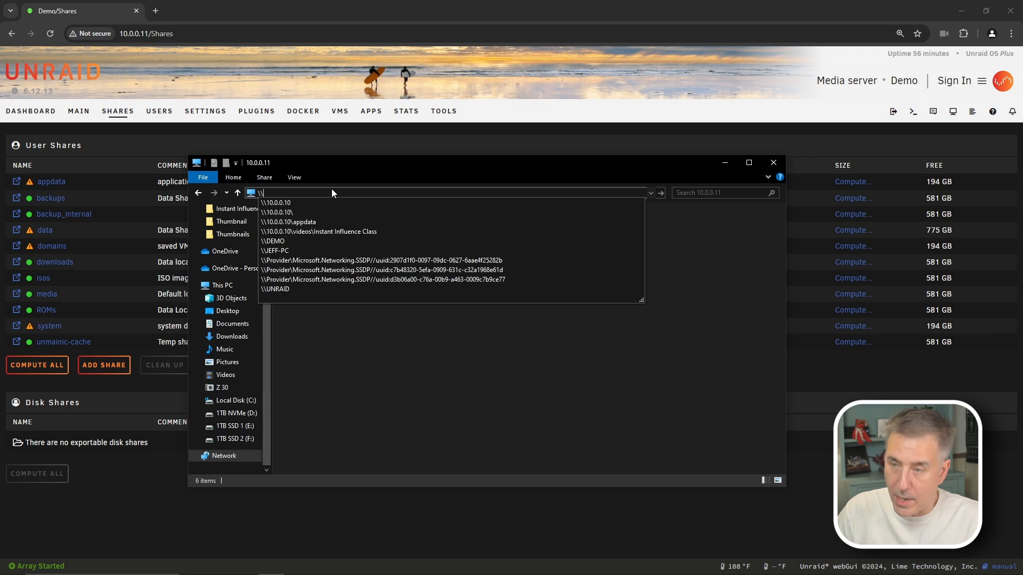
pyautogui.write('10.0.0.11')
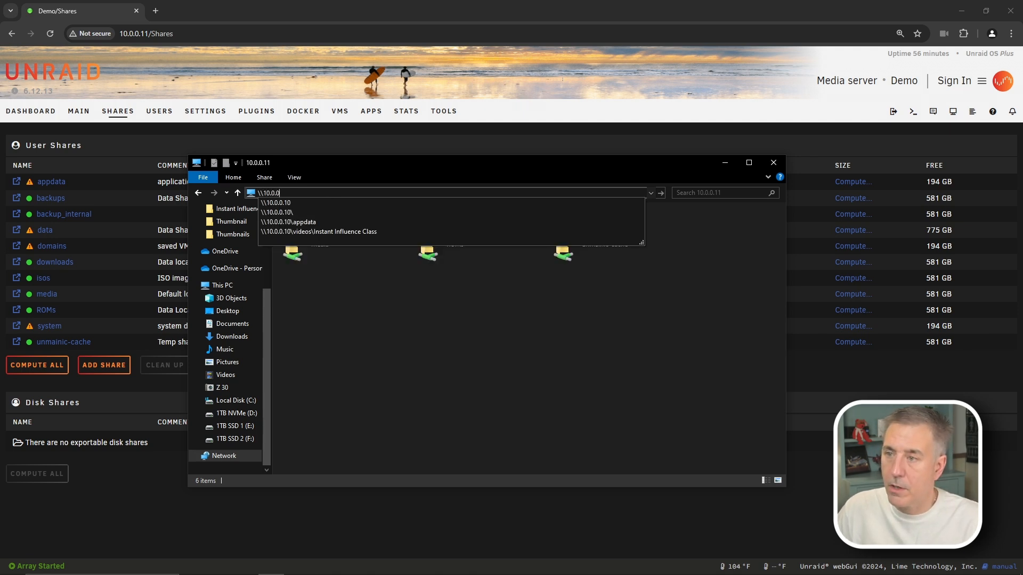
pyautogui.press('Return')
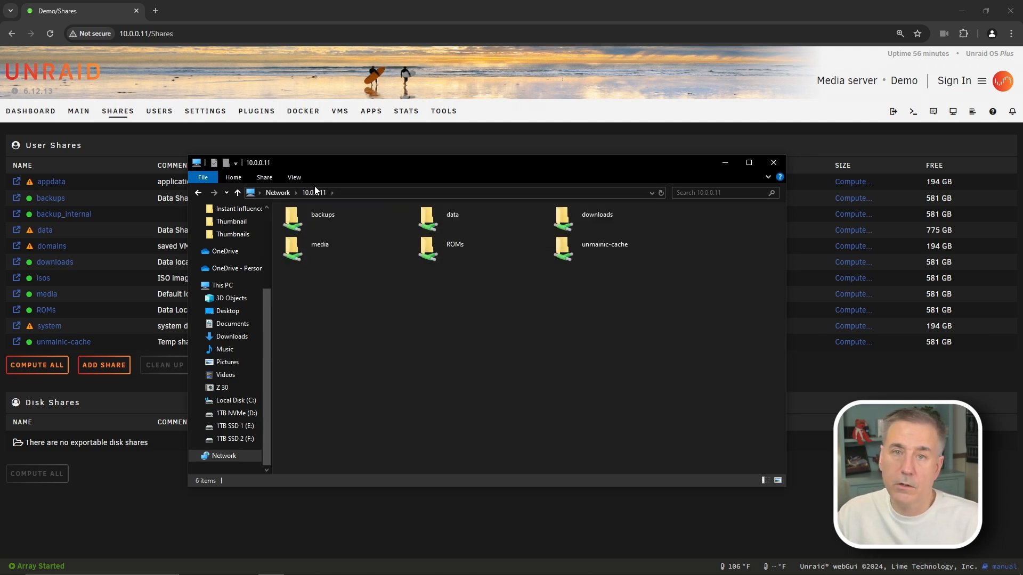
pyautogui.doubleClick(326, 222)
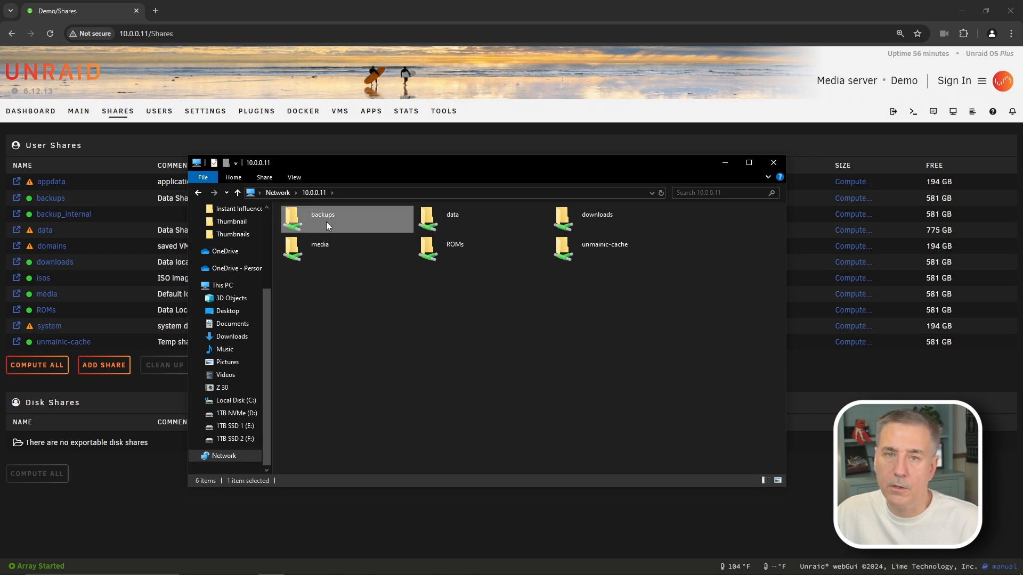
# Create a folder named demo_appdata in the backups share.
pyautogui.rightClick(337, 238)
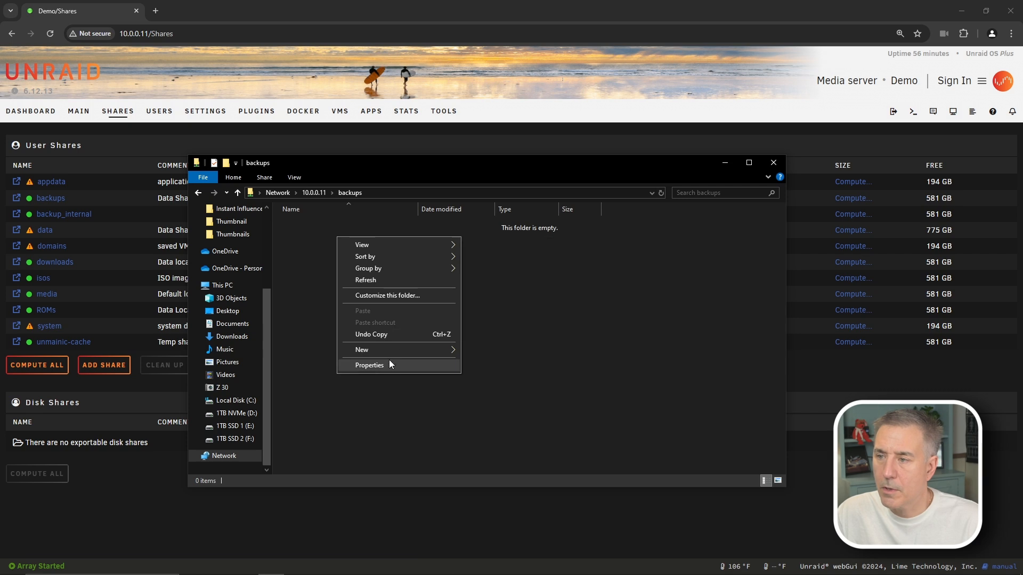
pyautogui.moveTo(385, 349)
pyautogui.click(503, 349)
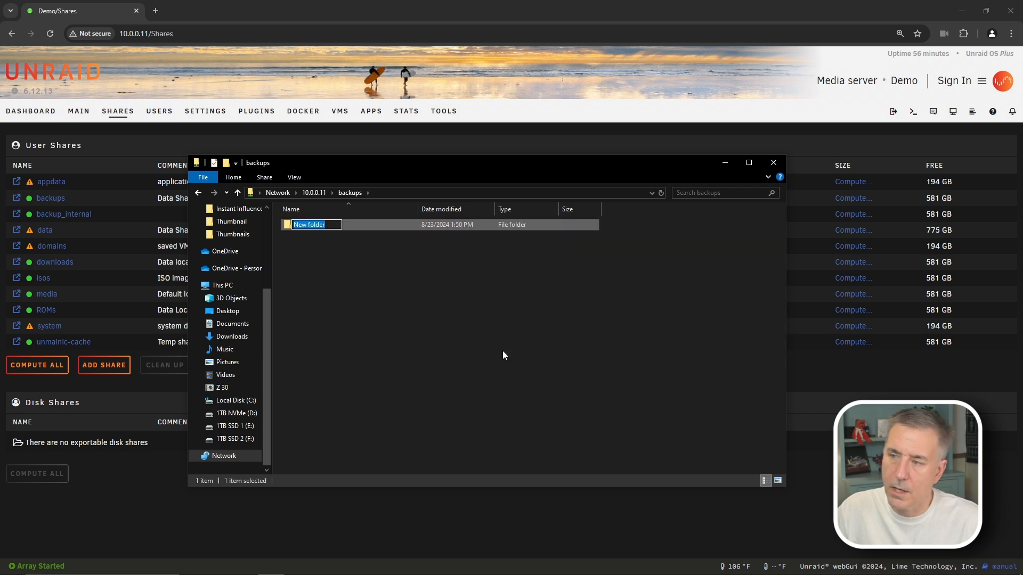
pyautogui.write('demo_appdata')
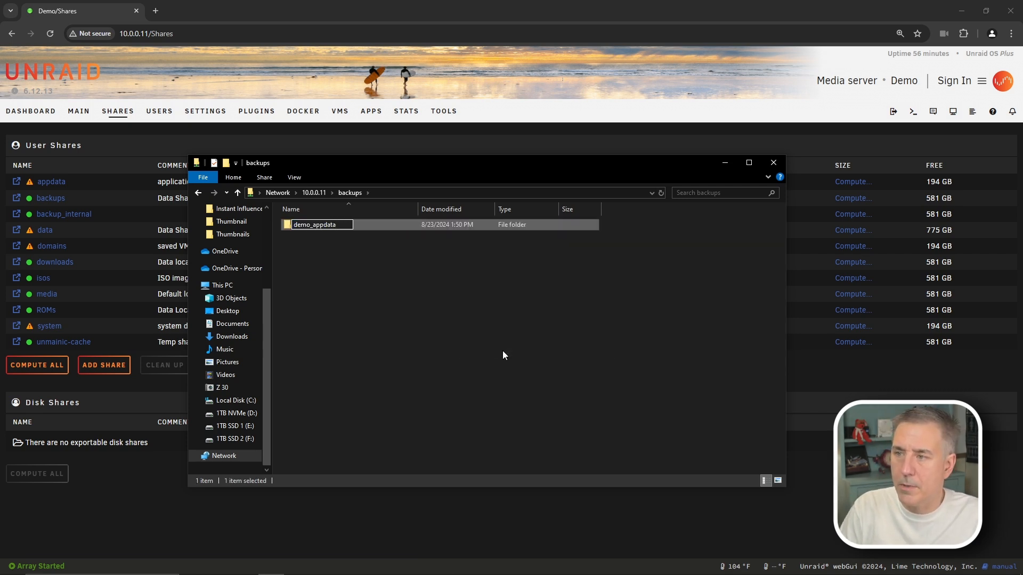
pyautogui.click(503, 352)
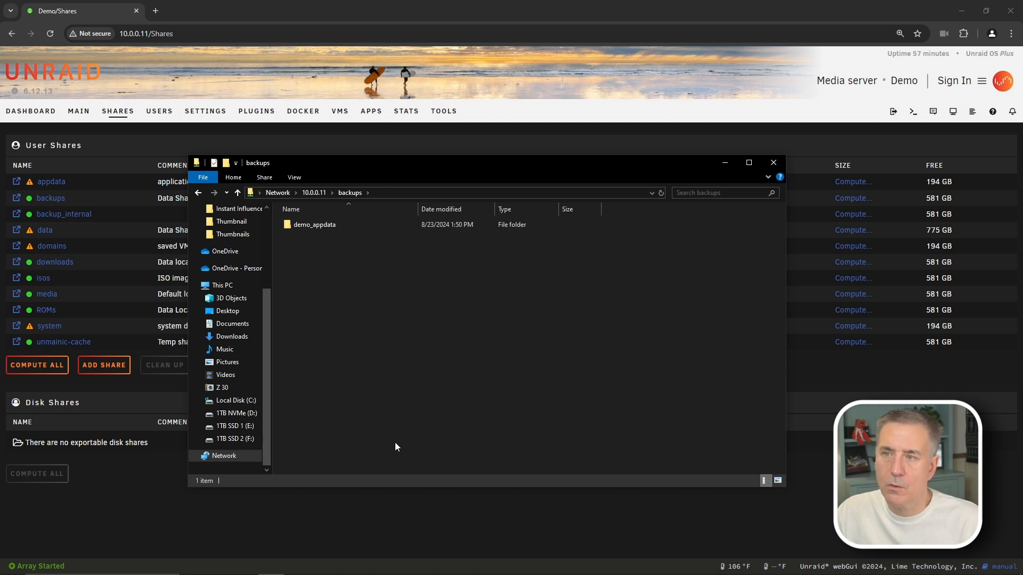
# Switch back to the Unraid web page, search the apps for "backup" and install the Appdata Backup plugin.
pyautogui.click(331, 522)
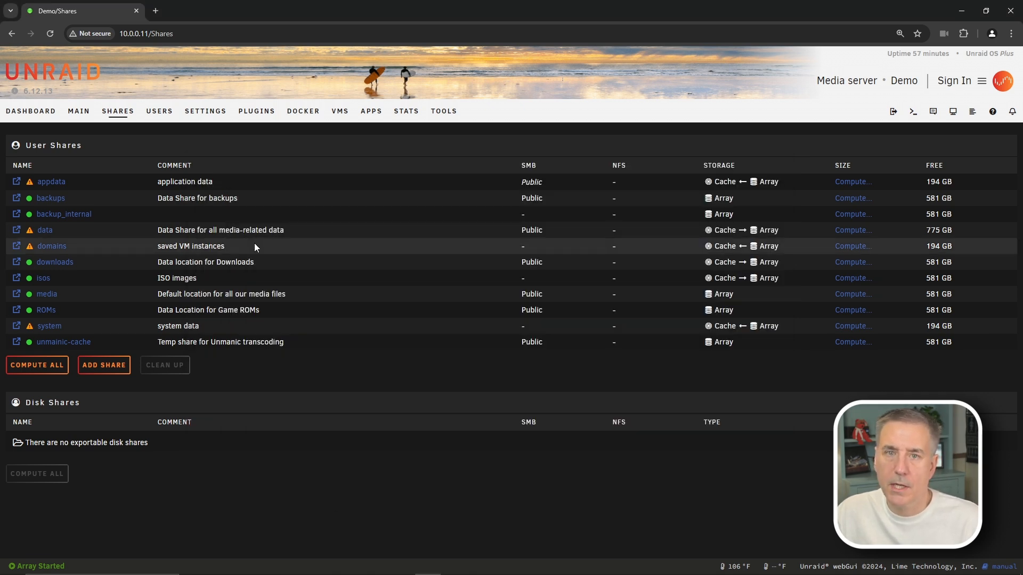
pyautogui.click(371, 111)
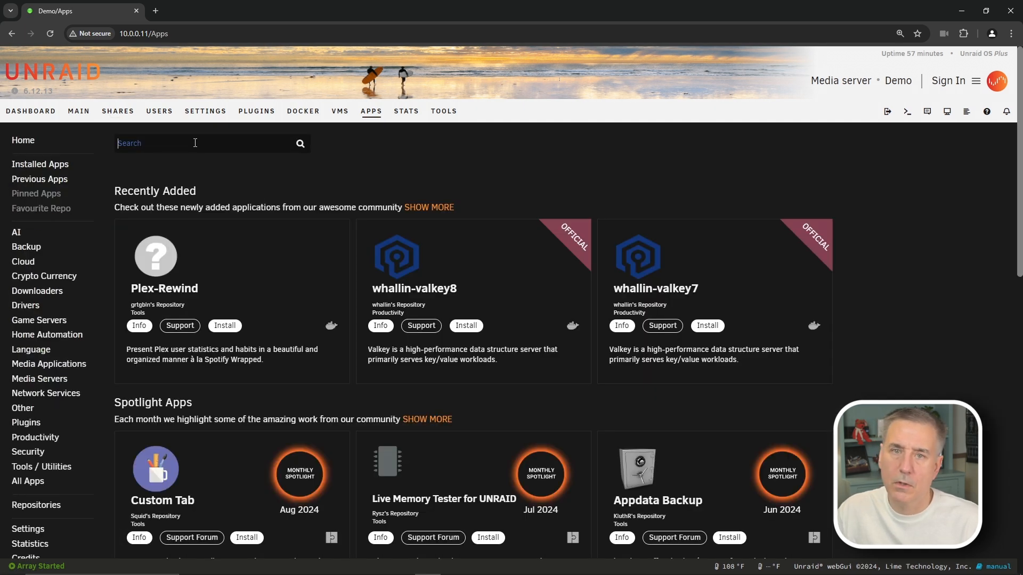
pyautogui.write('backup')
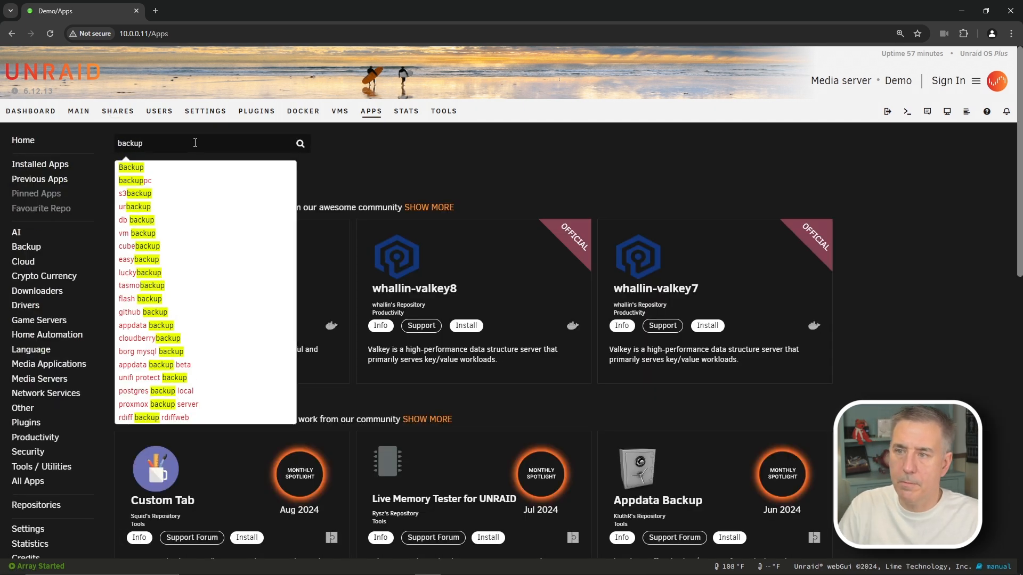
pyautogui.press('Return')
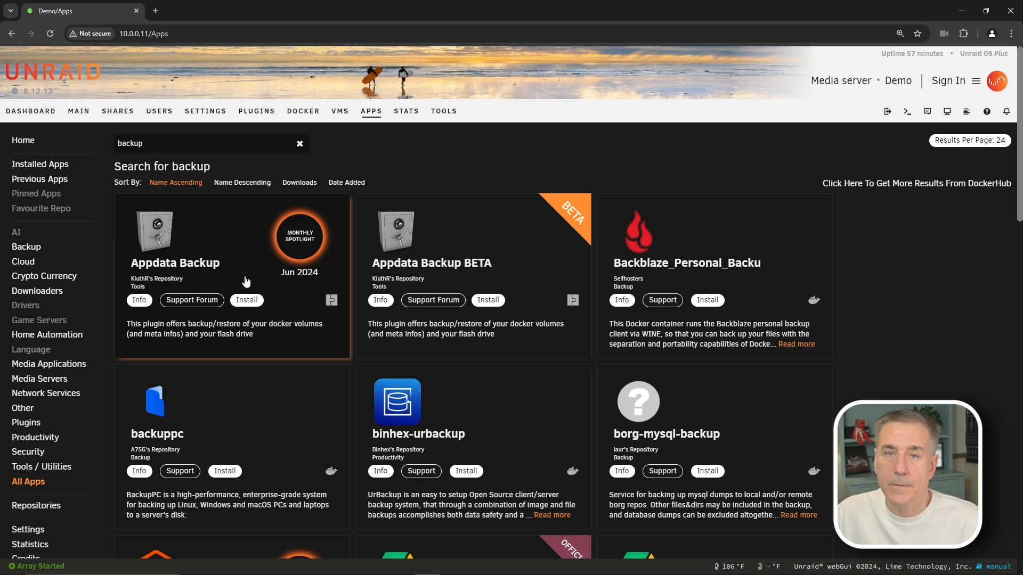
pyautogui.click(242, 302)
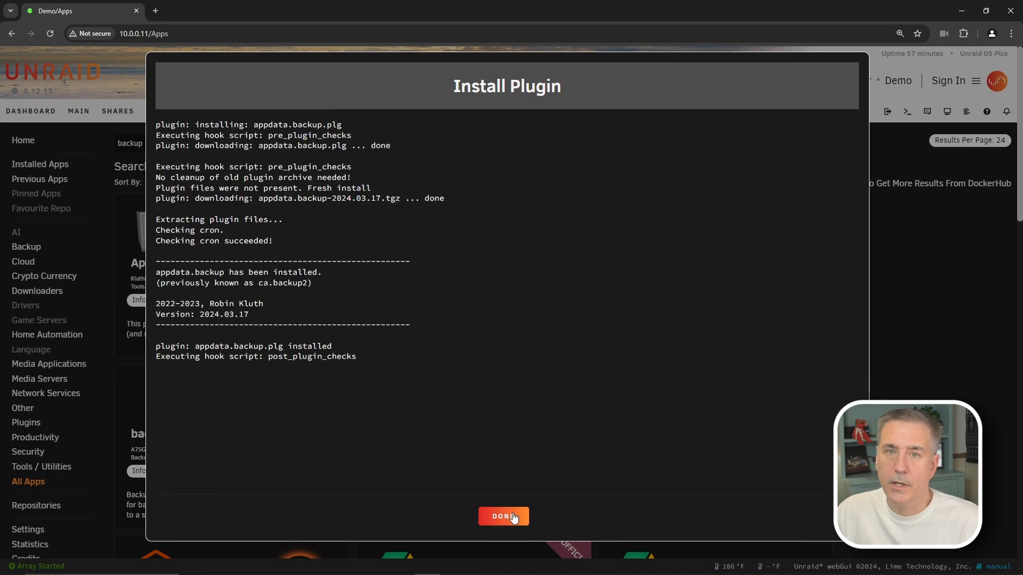
pyautogui.click(503, 515)
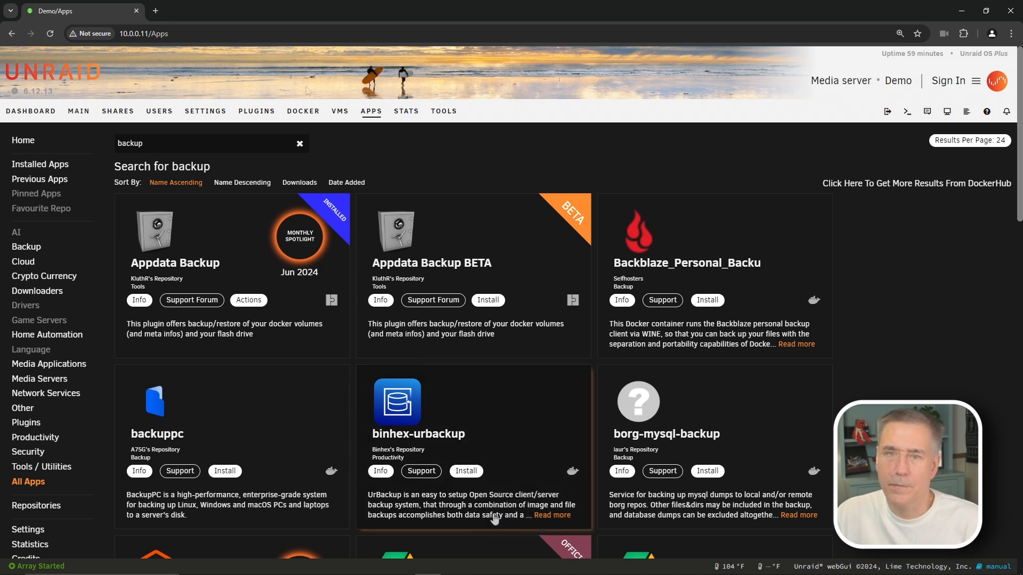
# Open the Backup/Restore Appdata settings and keep the backup type "Stop, backup, start for each container".
pyautogui.click(190, 112)
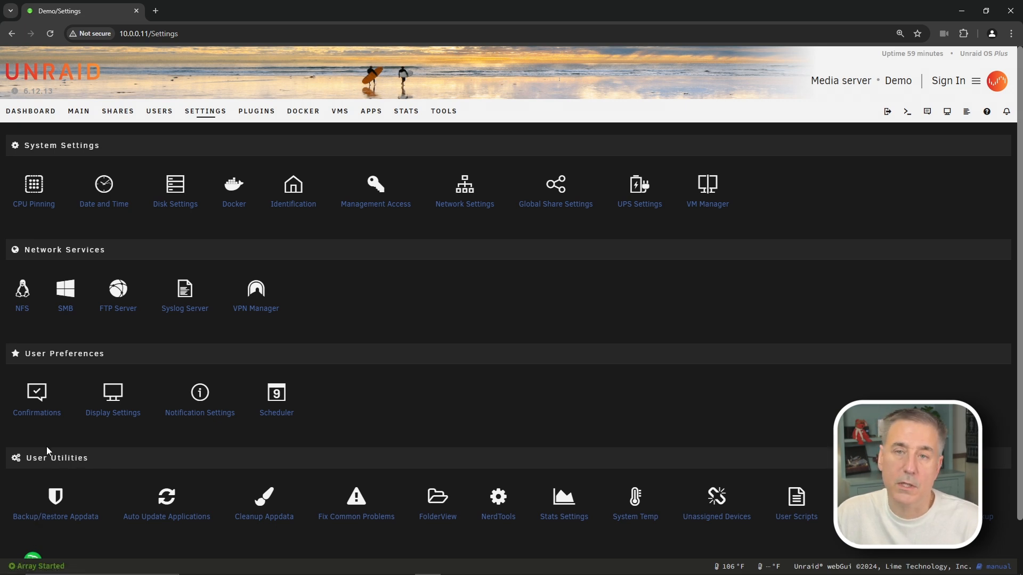
pyautogui.click(57, 510)
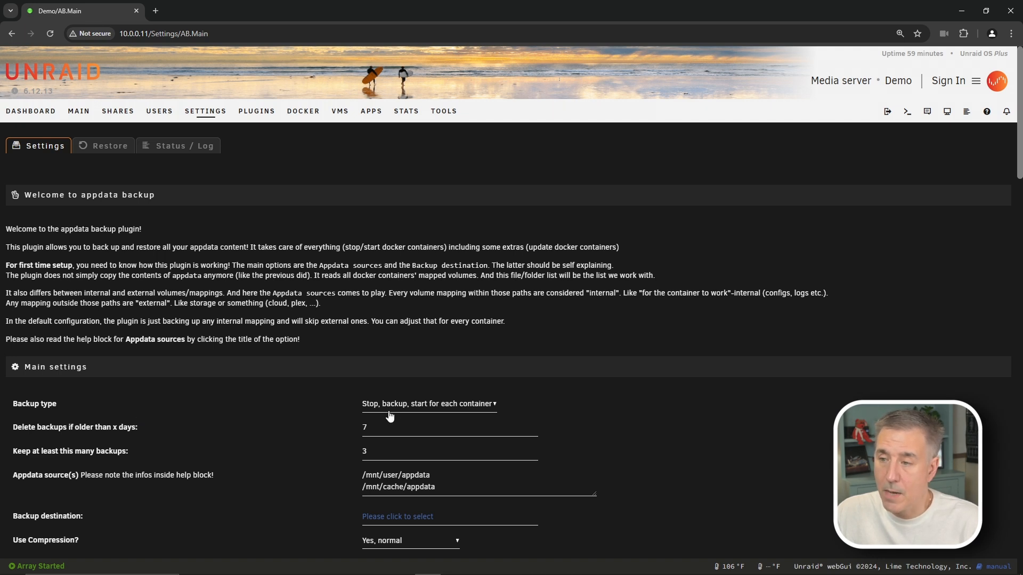
pyautogui.click(445, 408)
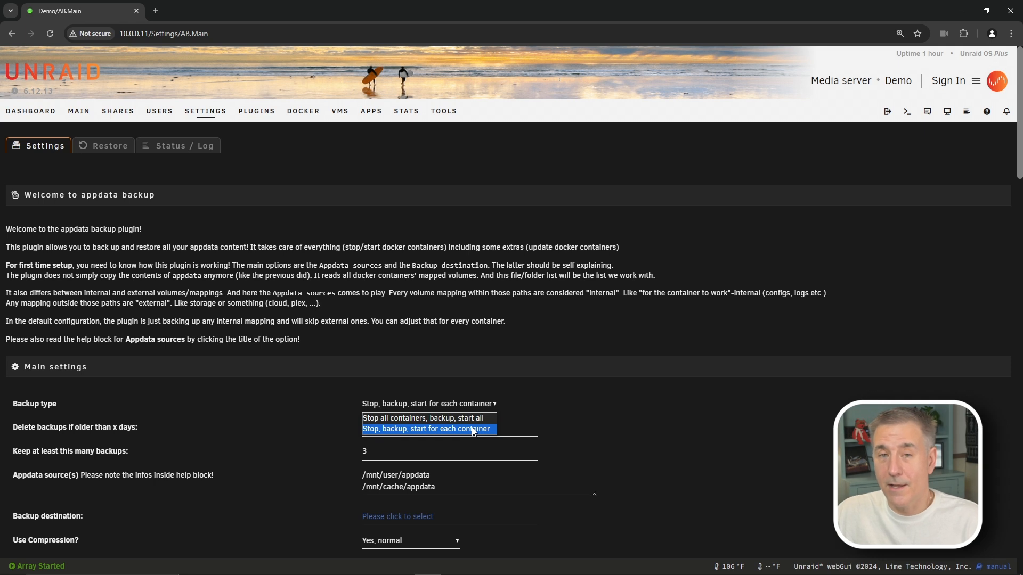
pyautogui.click(420, 428)
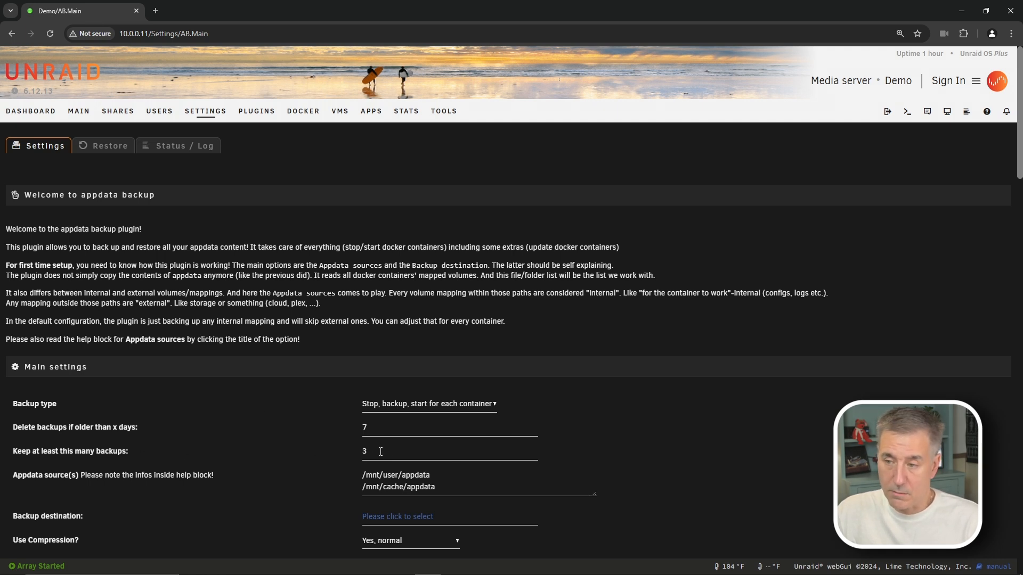
# Set backups to be deleted if older than 3 days.
pyautogui.click(385, 429)
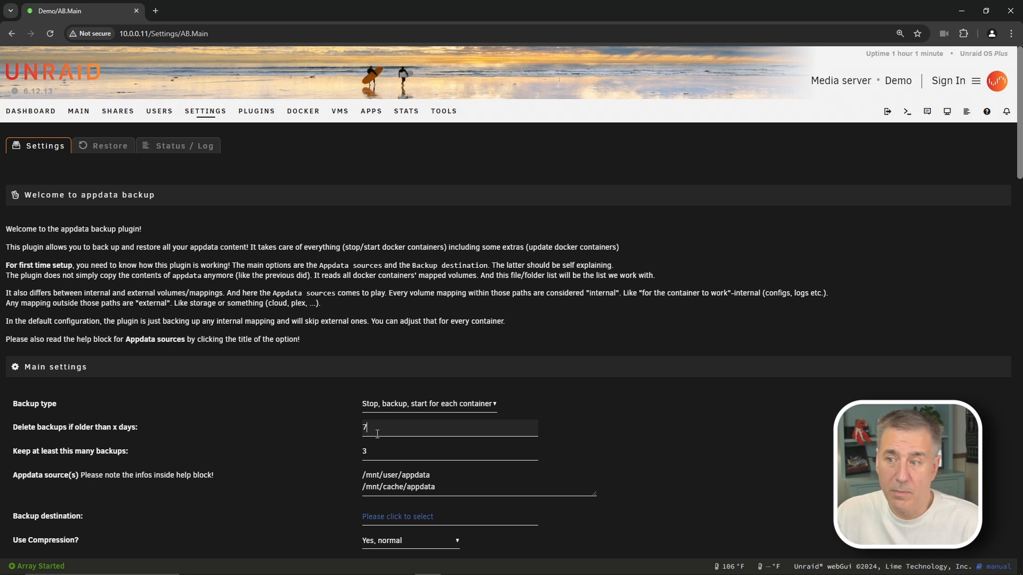
pyautogui.moveTo(377, 435); pyautogui.dragTo(359, 426)
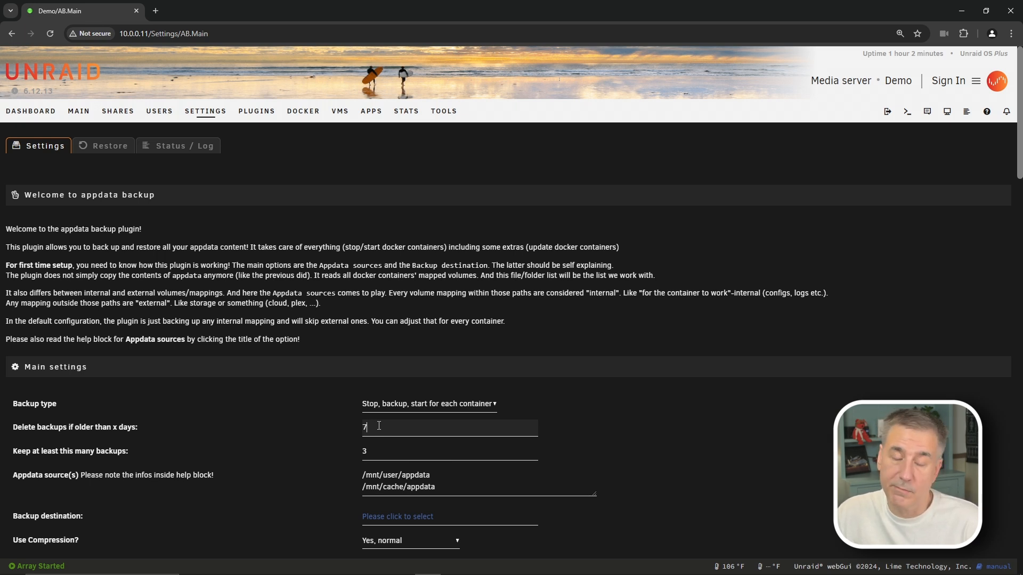
pyautogui.press('BackSpace')
pyautogui.write('3')
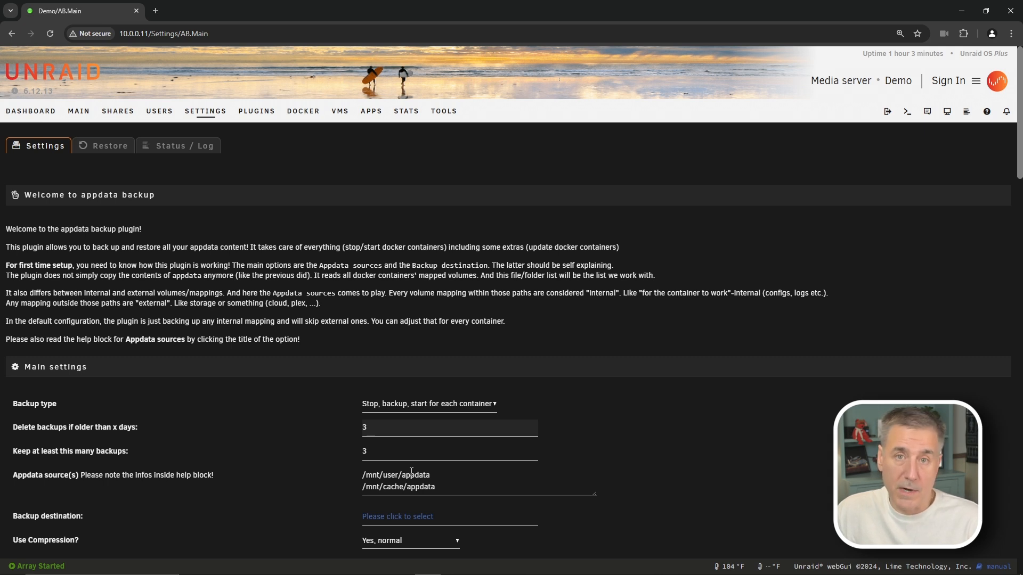
# Choose the demo_appdata folder in the user backups share as the backup destination, giving /mnt/user/backups/demo_appdata/.
pyautogui.click(462, 472)
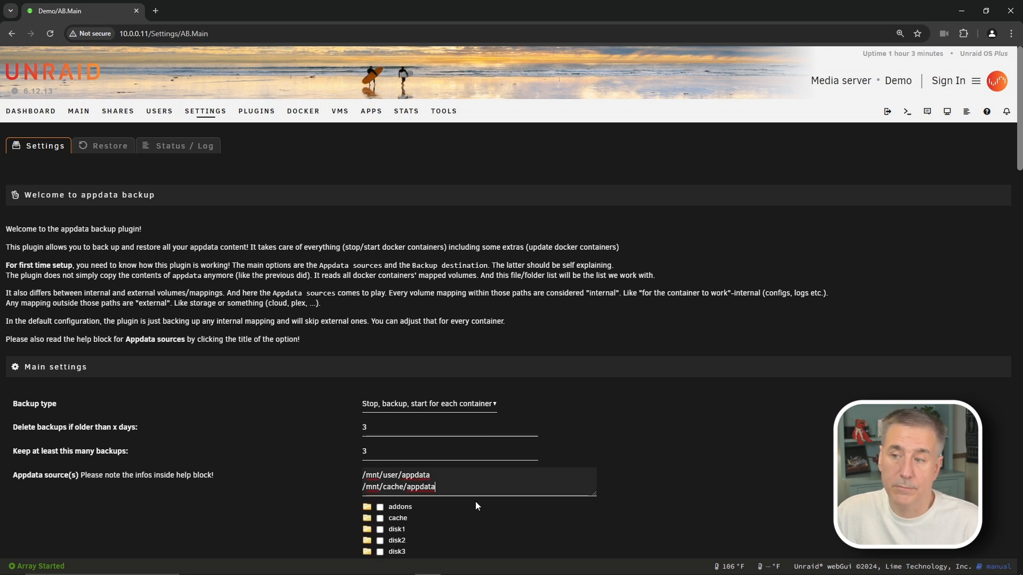
pyautogui.scroll(-6, 479, 362)
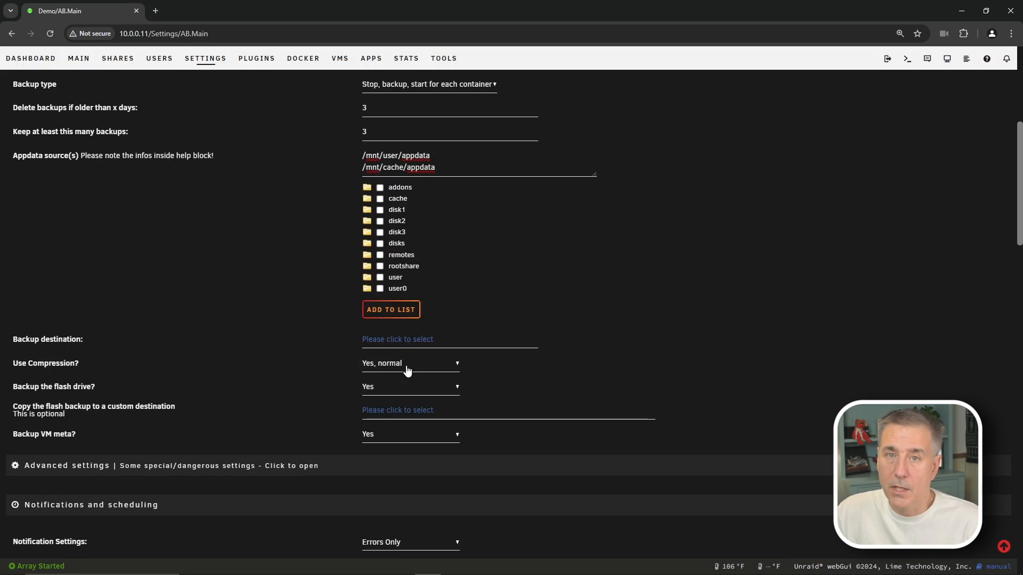
pyautogui.click(381, 342)
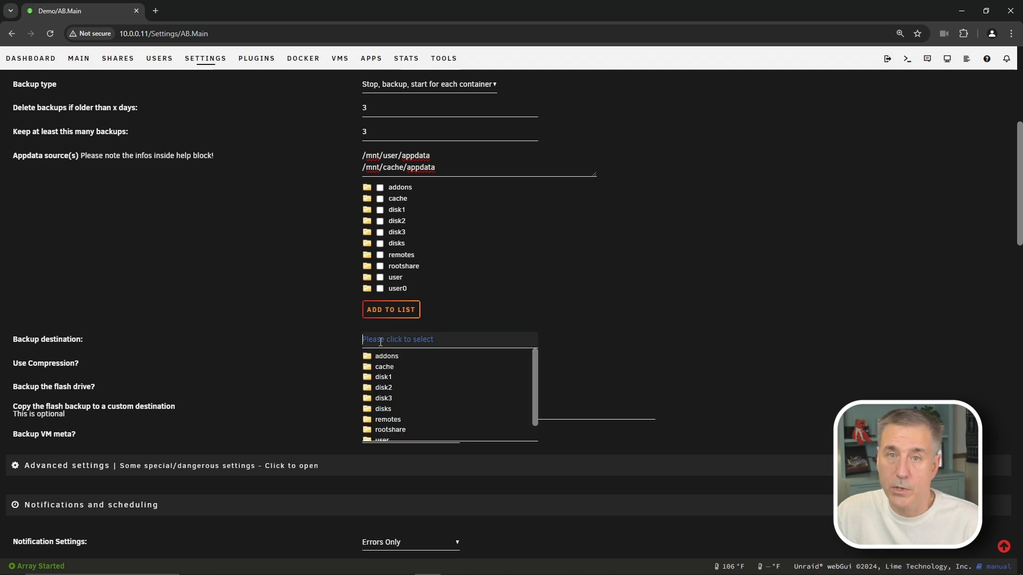
pyautogui.scroll(-3, 417, 368)
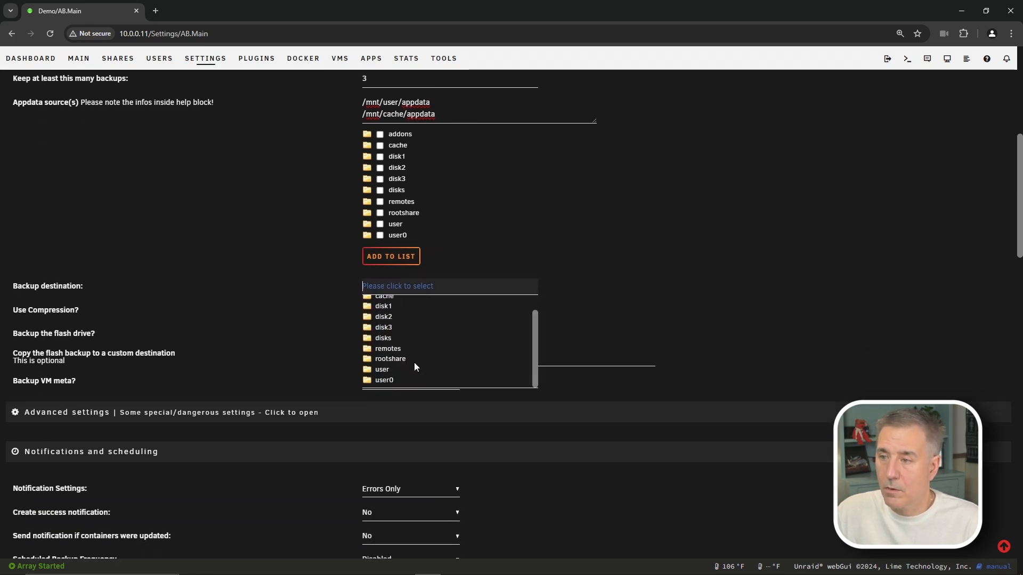
pyautogui.click(416, 370)
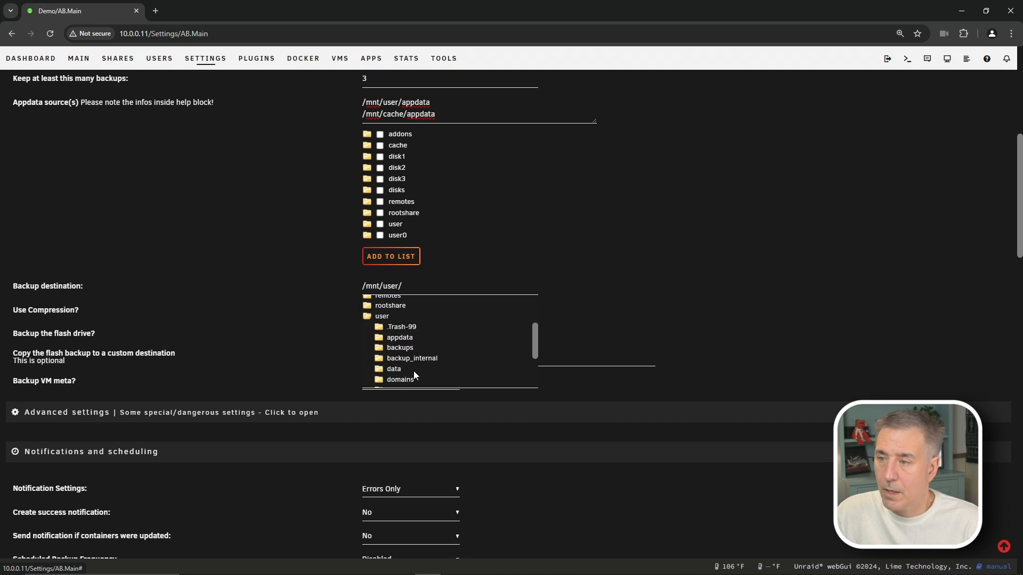
pyautogui.click(402, 347)
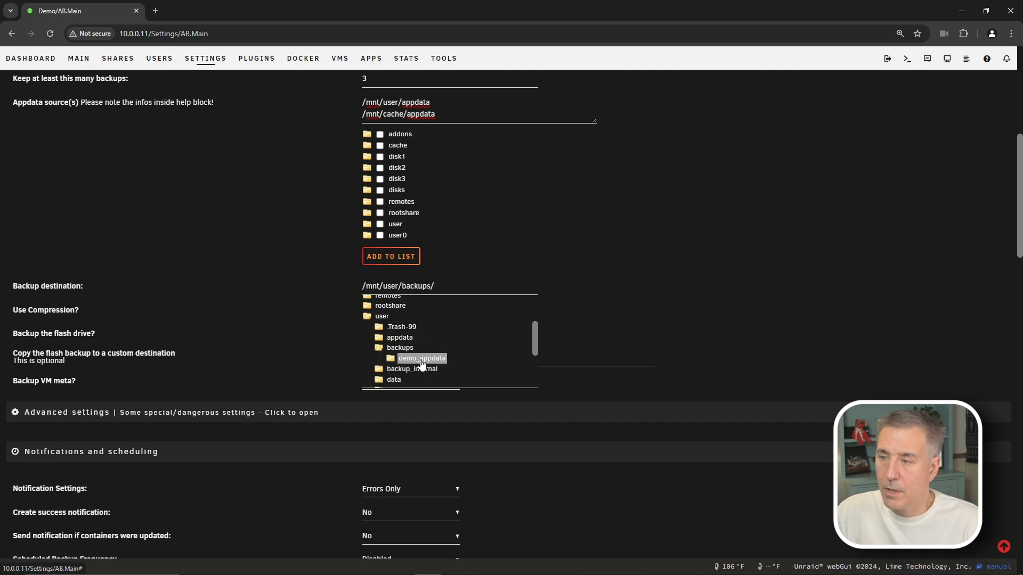
pyautogui.click(421, 360)
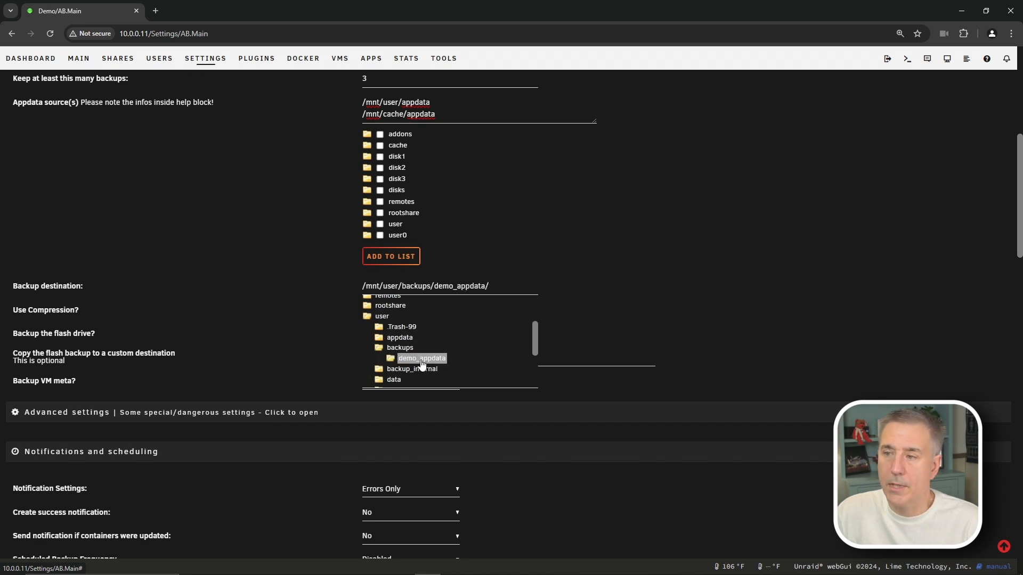
pyautogui.click(615, 283)
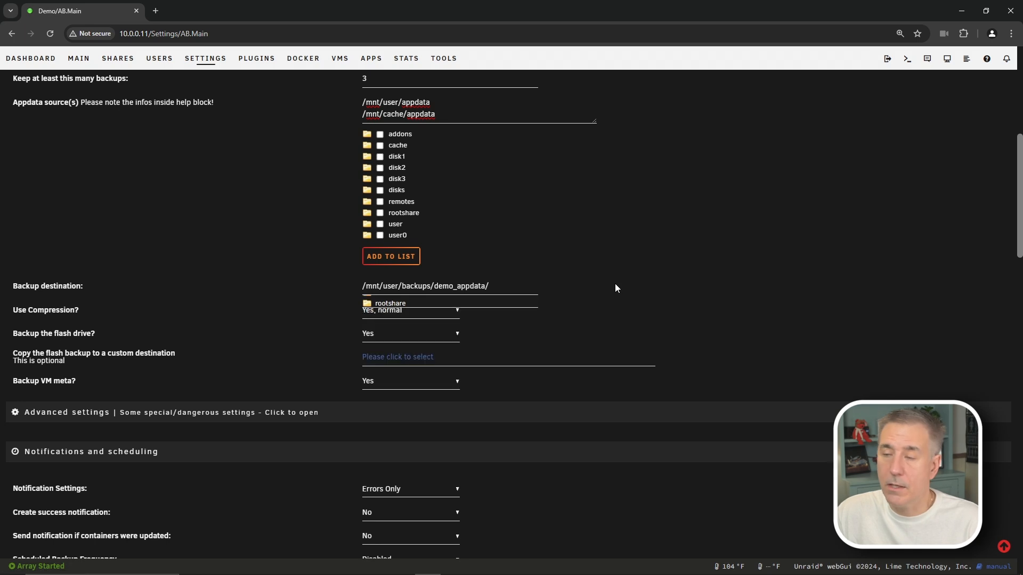
# Set backup compression to "Yes, multicore" and keep "All cores" as the number of cores used.
pyautogui.scroll(1, 609, 276)
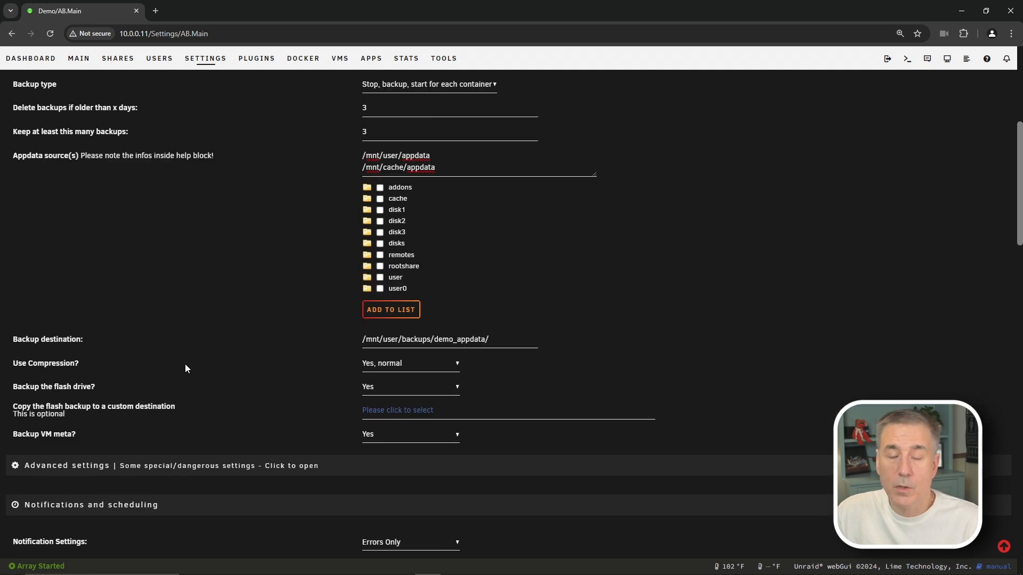
pyautogui.click(406, 369)
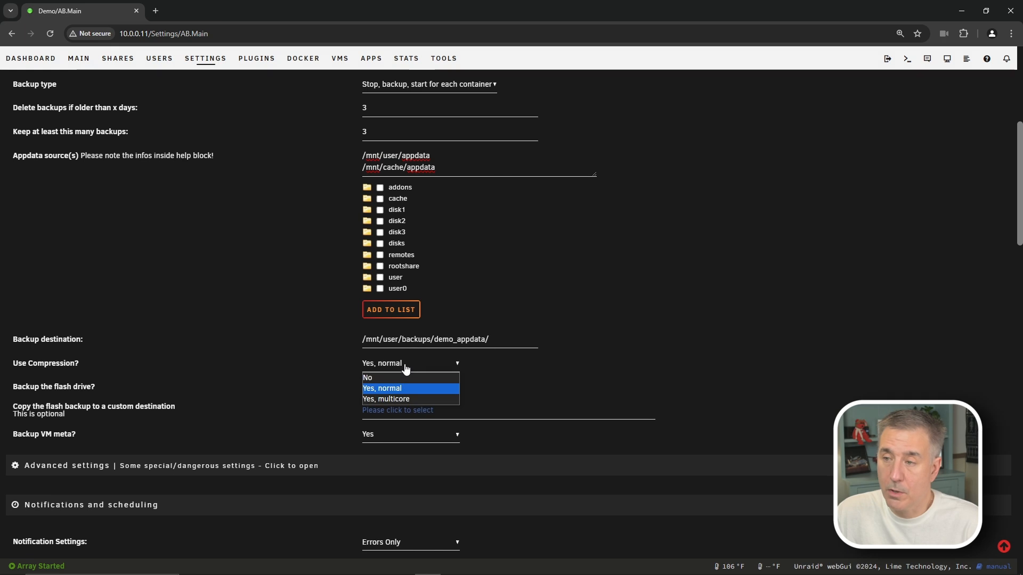
pyautogui.click(408, 399)
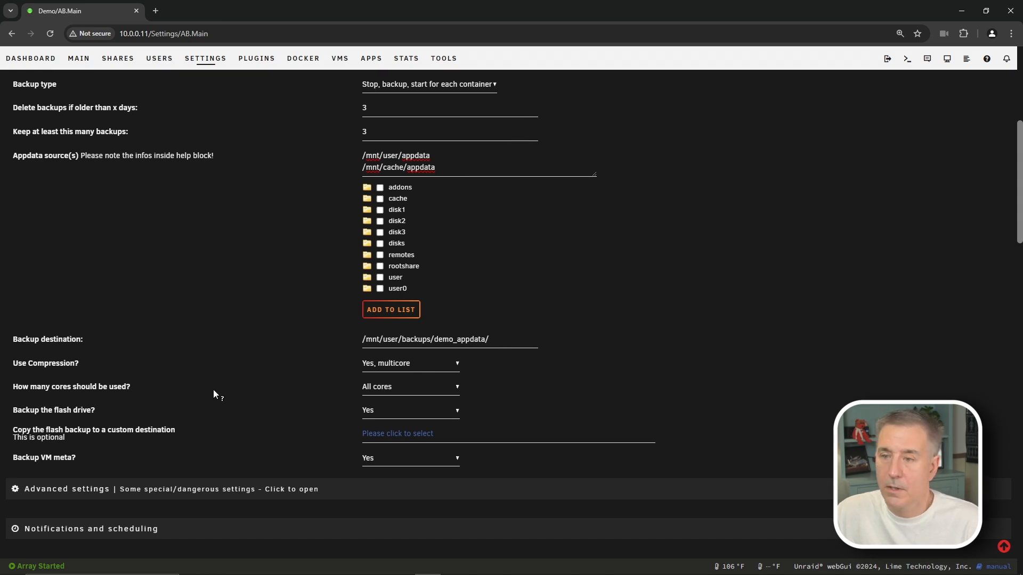
pyautogui.click(384, 390)
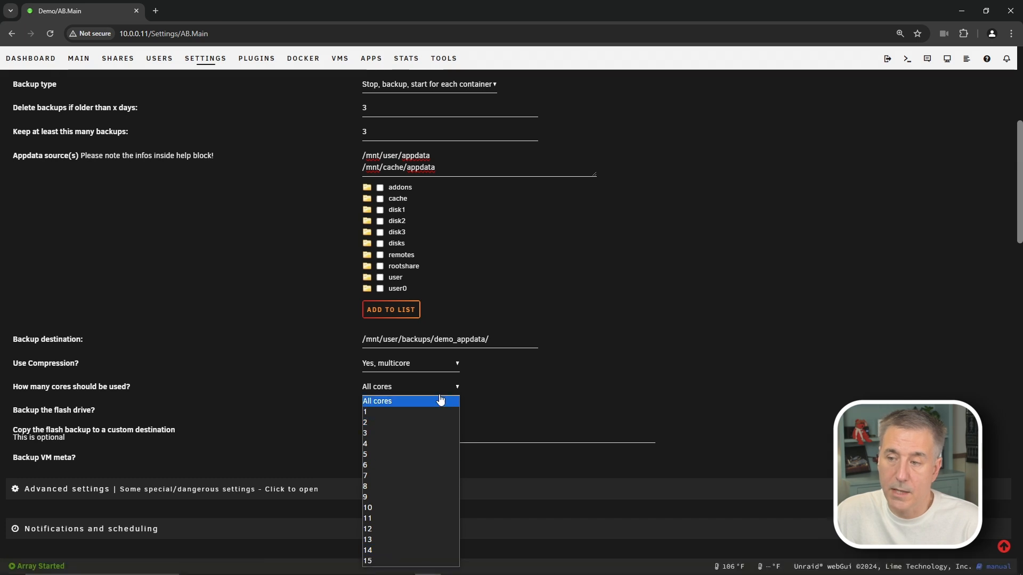
pyautogui.click(482, 381)
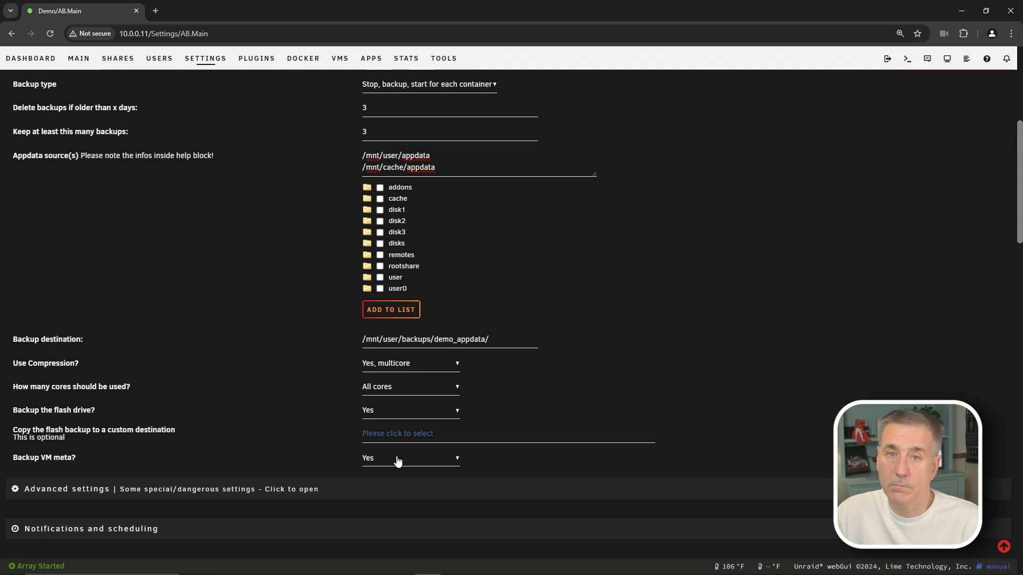
# Set the scheduled backup frequency to Daily.
pyautogui.scroll(-6, 397, 460)
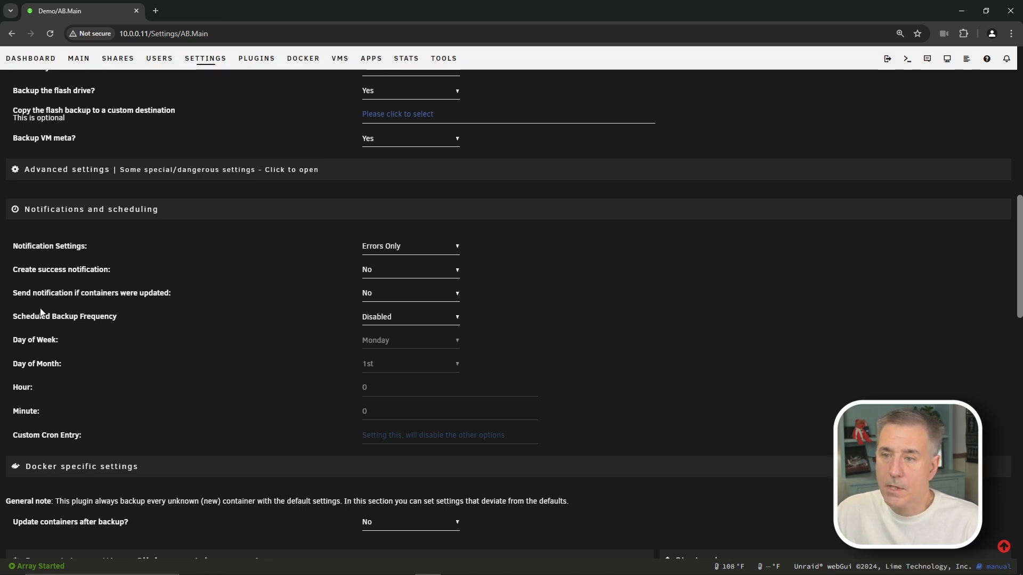
pyautogui.click(407, 324)
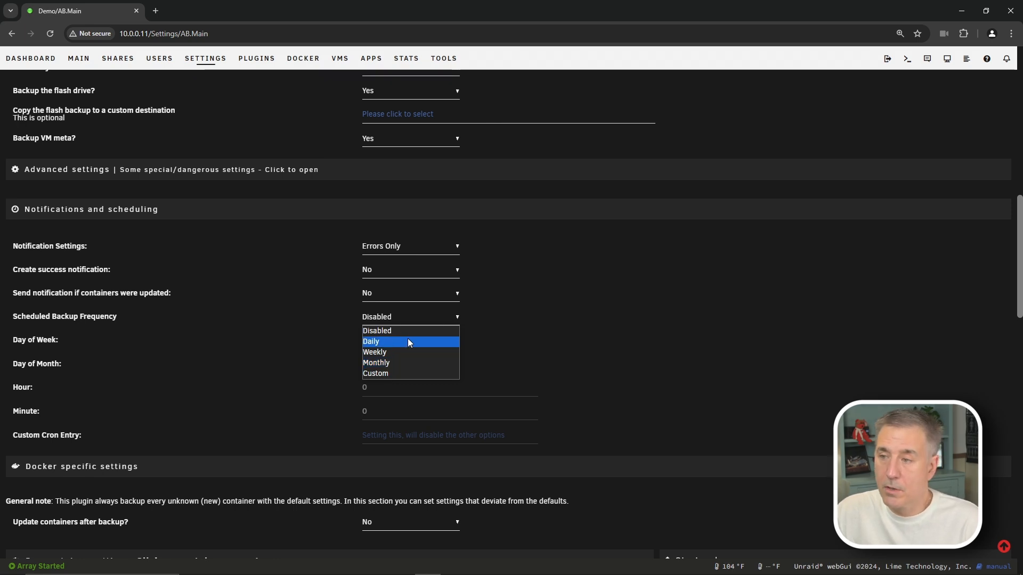
pyautogui.click(407, 342)
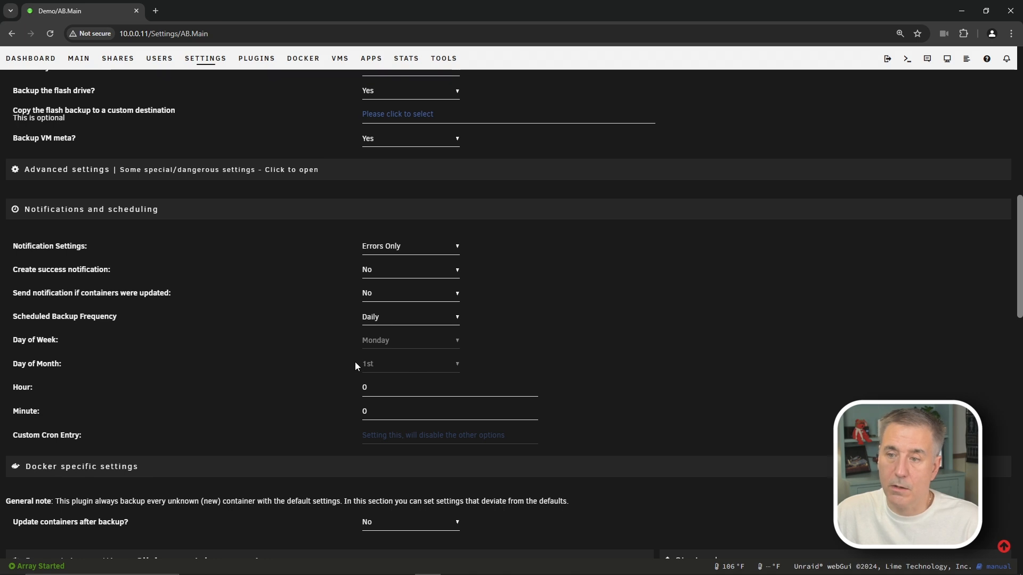
# Try the Weekly, Monthly and Disabled options for the scheduled backup frequency and return it to Daily.
pyautogui.click(389, 319)
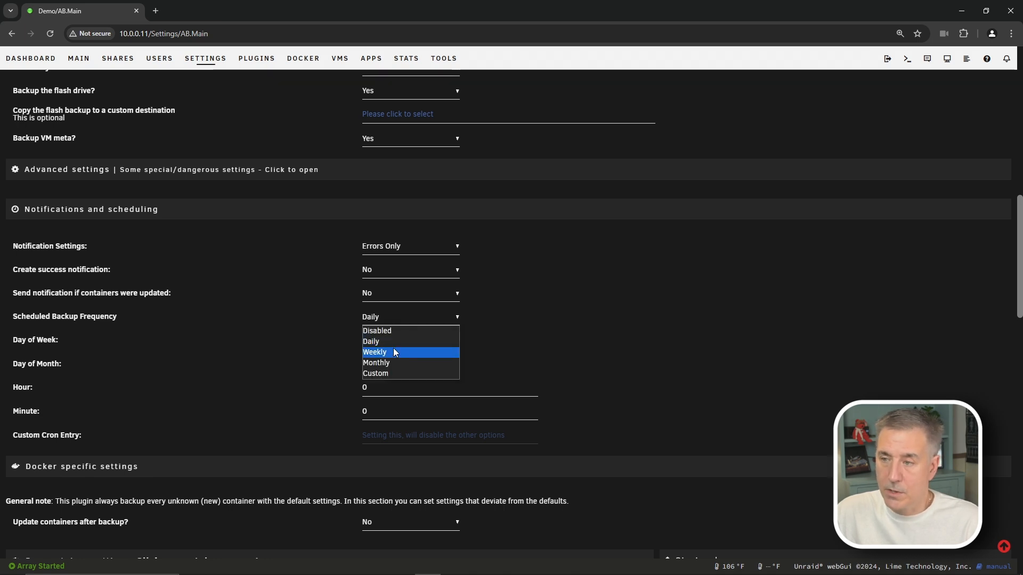
pyautogui.click(394, 350)
pyautogui.click(402, 326)
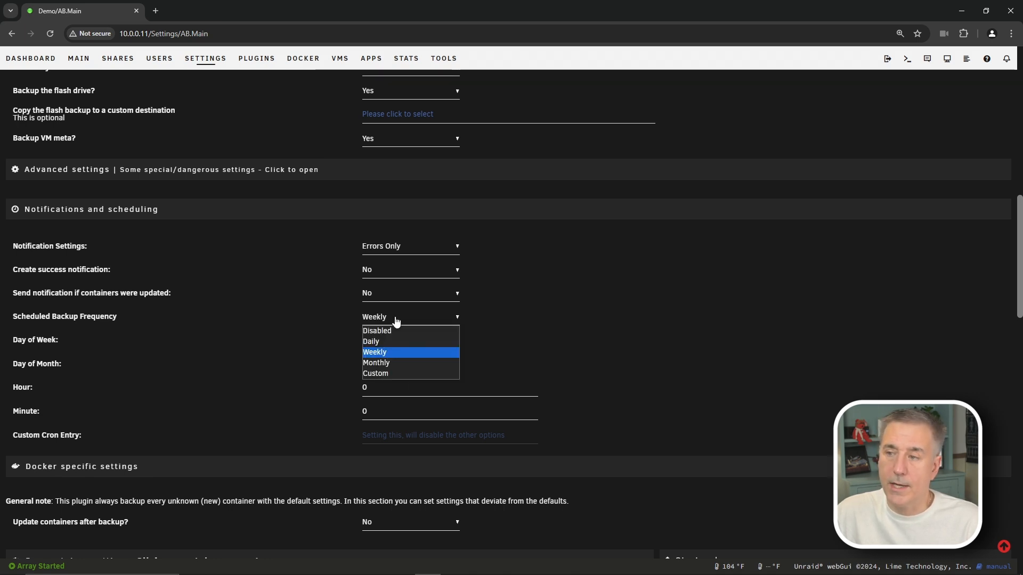
pyautogui.press('Escape')
pyautogui.click(391, 360)
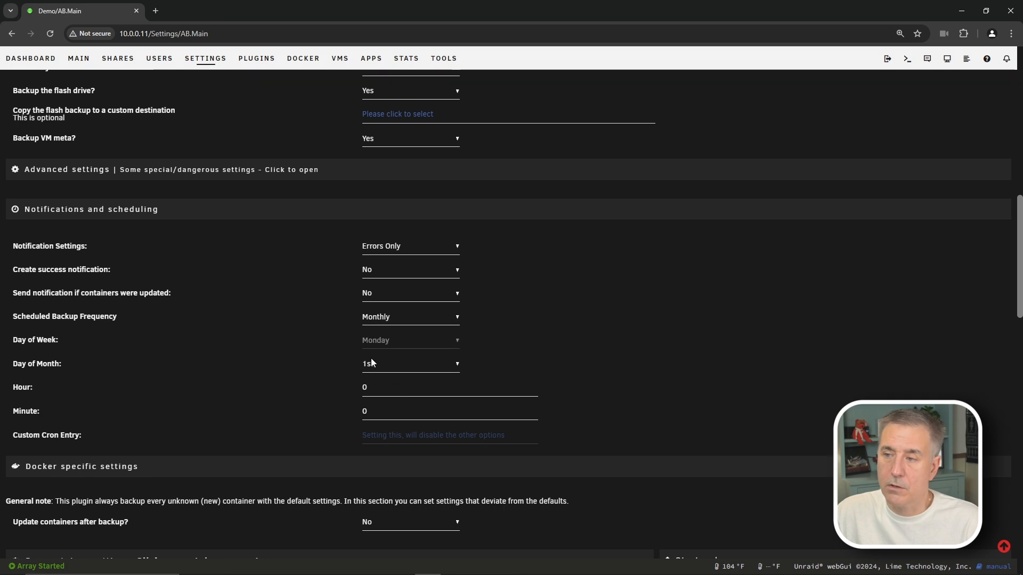
pyautogui.click(381, 319)
pyautogui.click(381, 327)
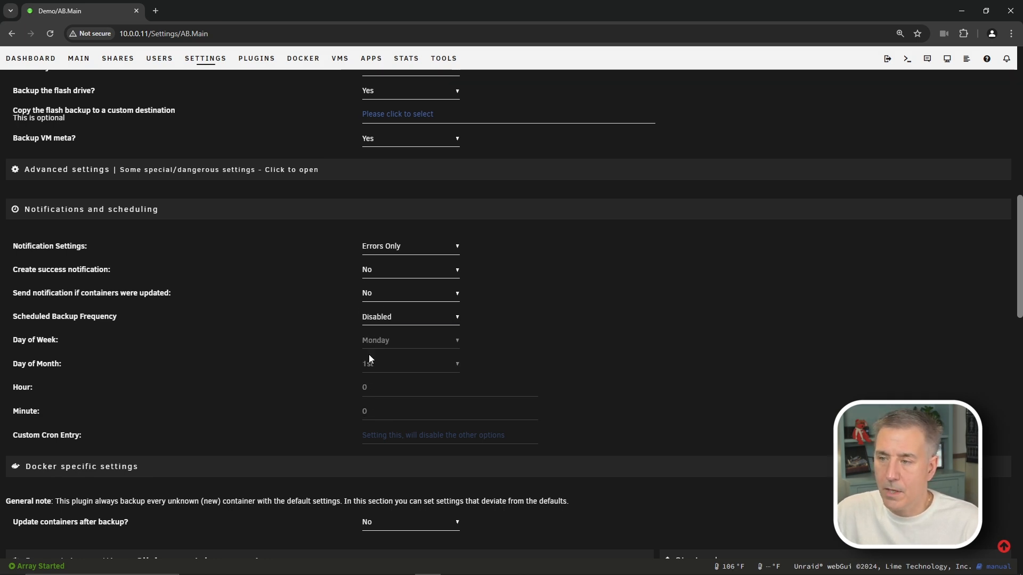
pyautogui.click(373, 317)
pyautogui.click(373, 341)
# Schedule the daily backup at hour 2 and minute 12.
pyautogui.click(365, 387)
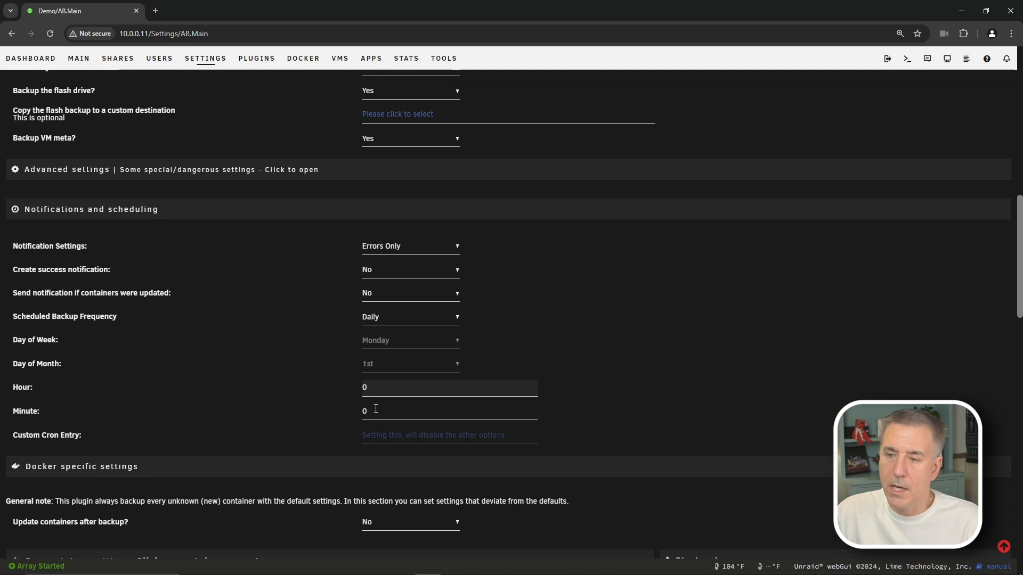
pyautogui.doubleClick(362, 388)
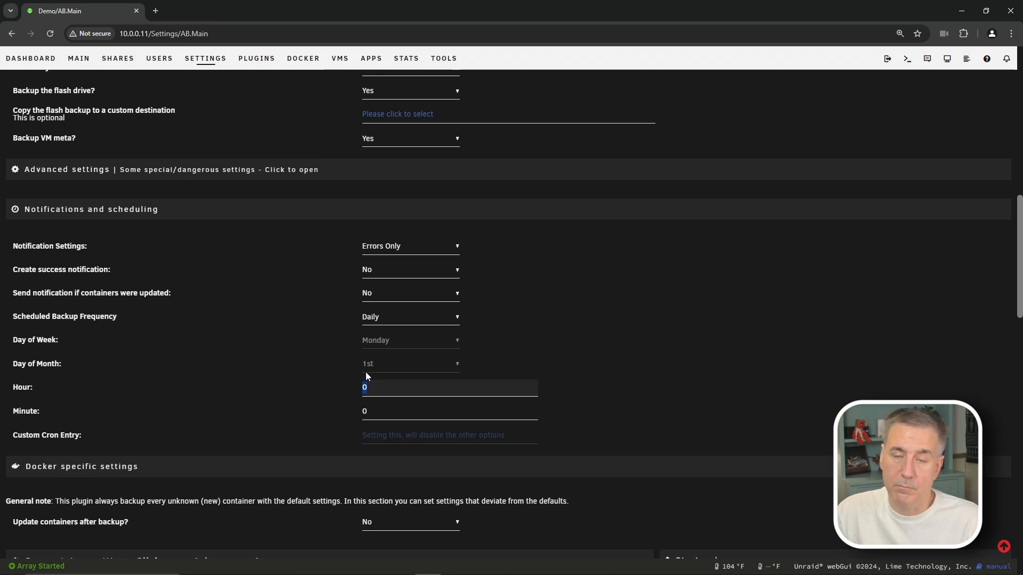
pyautogui.write('2')
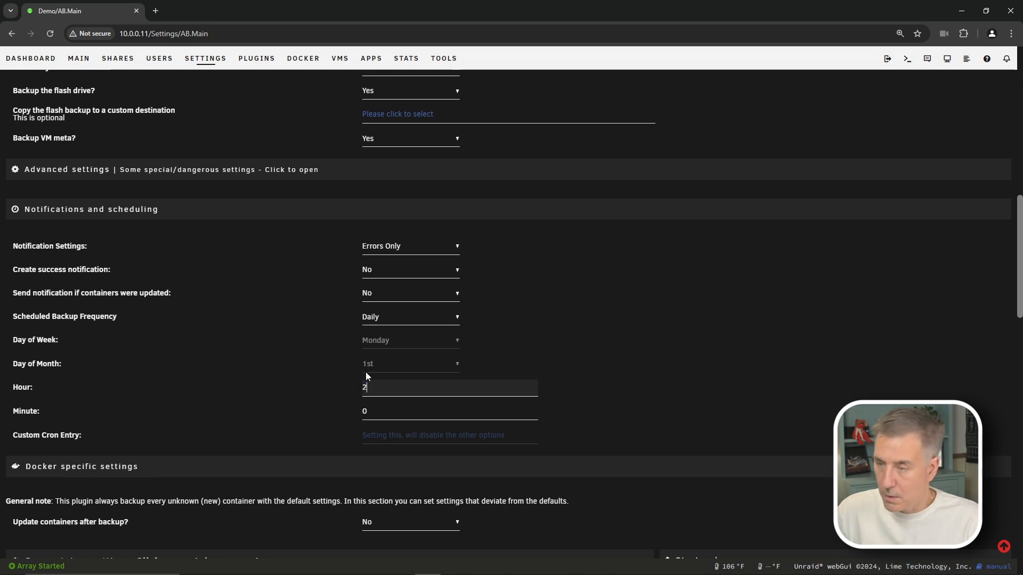
pyautogui.press('BackSpace')
pyautogui.write('14')
pyautogui.press('BackSpace')
pyautogui.press('BackSpace')
pyautogui.write('2')
pyautogui.click(372, 415)
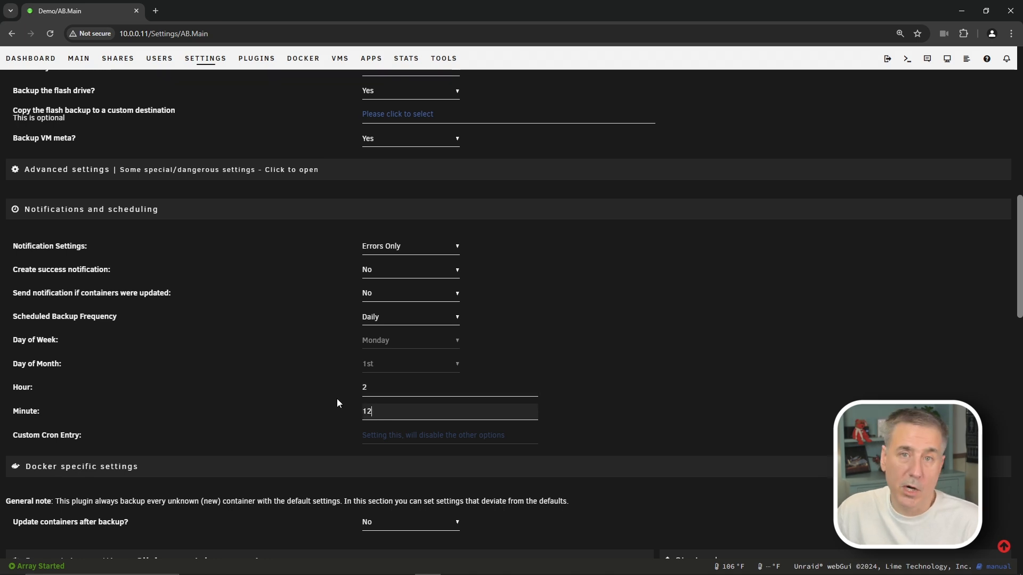
# Try setting the binhex-delugevpn container's Skip option to Yes in the per-container settings.
pyautogui.scroll(-4, 337, 401)
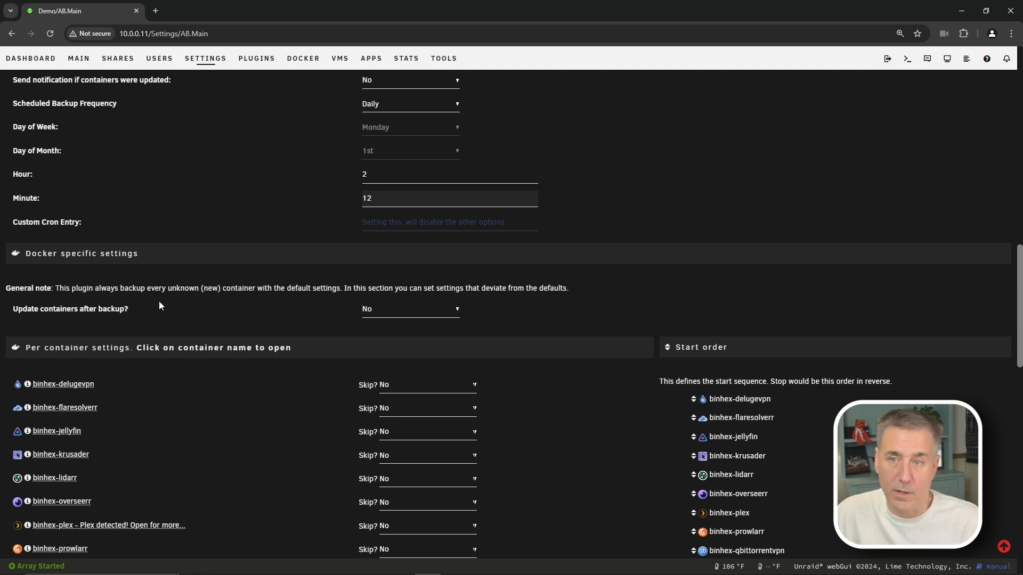
pyautogui.scroll(-4, 202, 300)
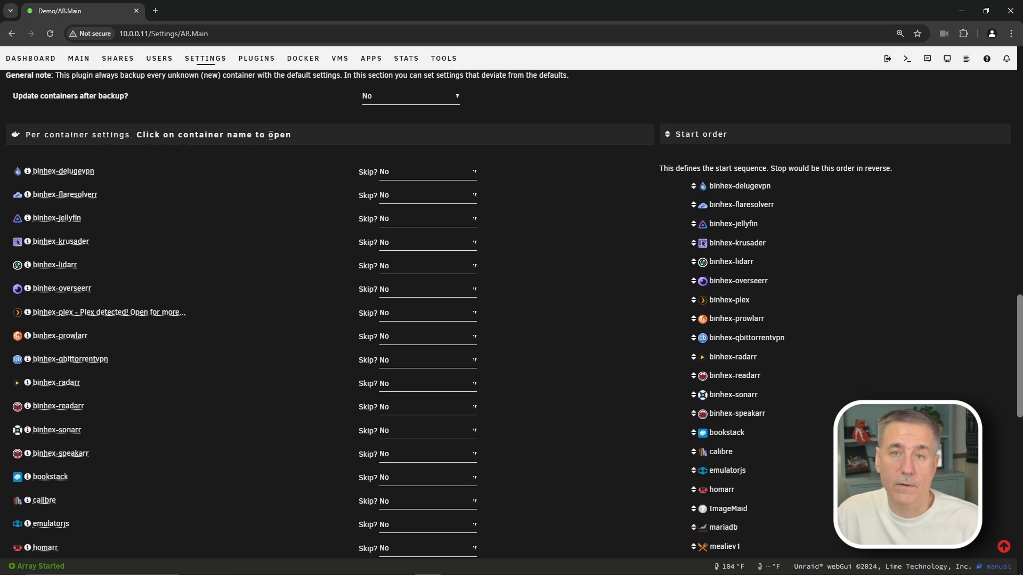
pyautogui.click(422, 172)
pyautogui.click(423, 197)
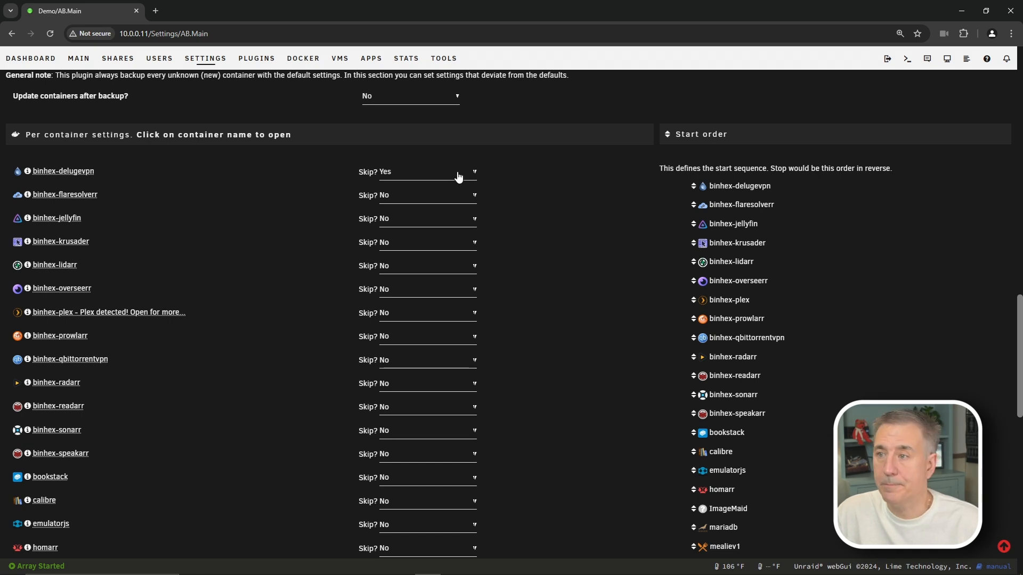
# Review the remaining containers' skip options, the custom scripts section and the container start order.
pyautogui.scroll(-4, 437, 202)
pyautogui.scroll(-3, 423, 197)
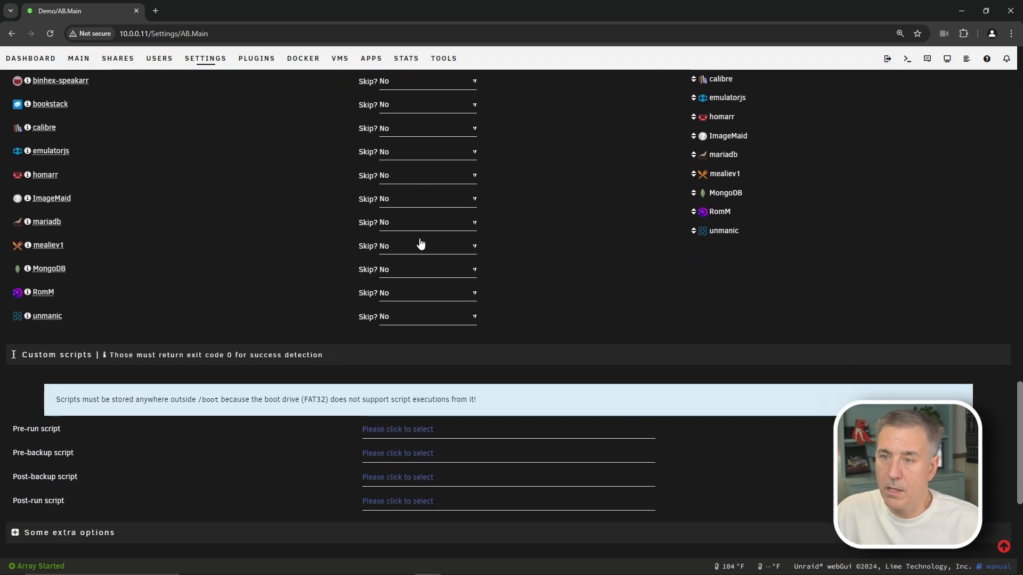
pyautogui.scroll(7, 420, 242)
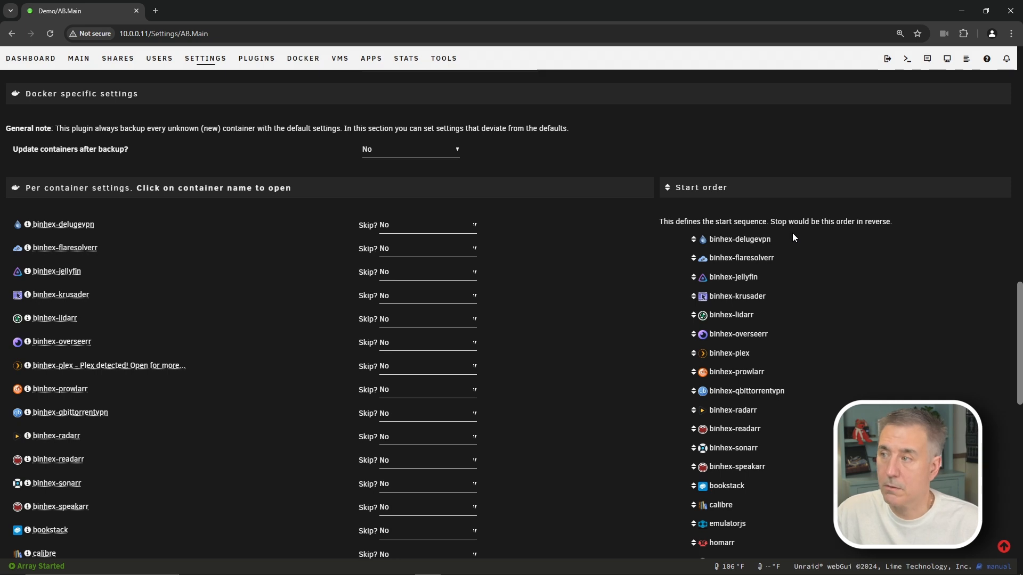
pyautogui.scroll(2, 792, 237)
pyautogui.moveTo(718, 368)
pyautogui.mouseDown()
pyautogui.moveTo(716, 487)
pyautogui.moveTo(716, 373)
pyautogui.mouseUp()
pyautogui.scroll(-3, 158, 241)
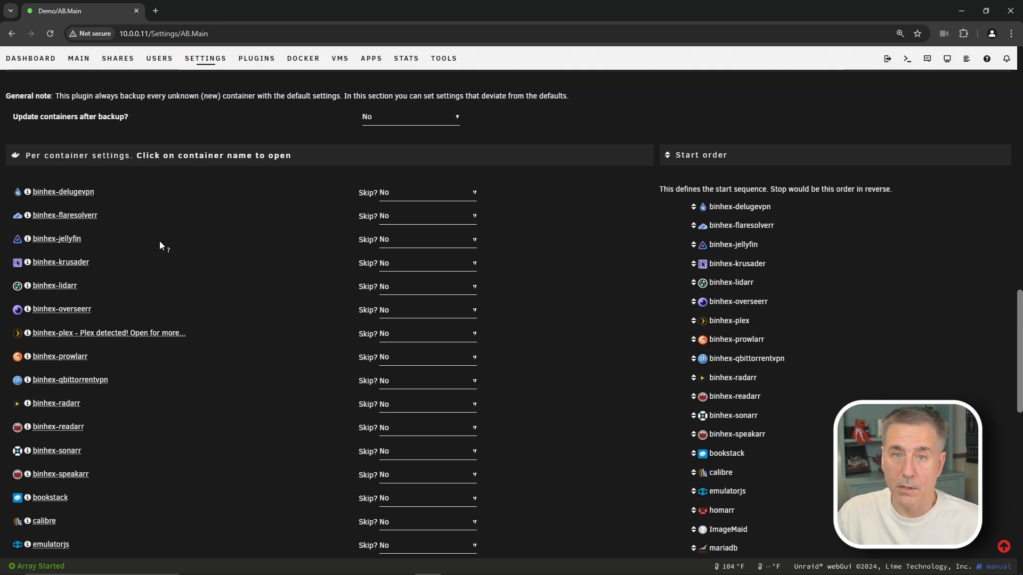
# Open the binhex-delugevpn container settings, examine its volume, update and excluded folders/files options, and close them.
pyautogui.click(87, 190)
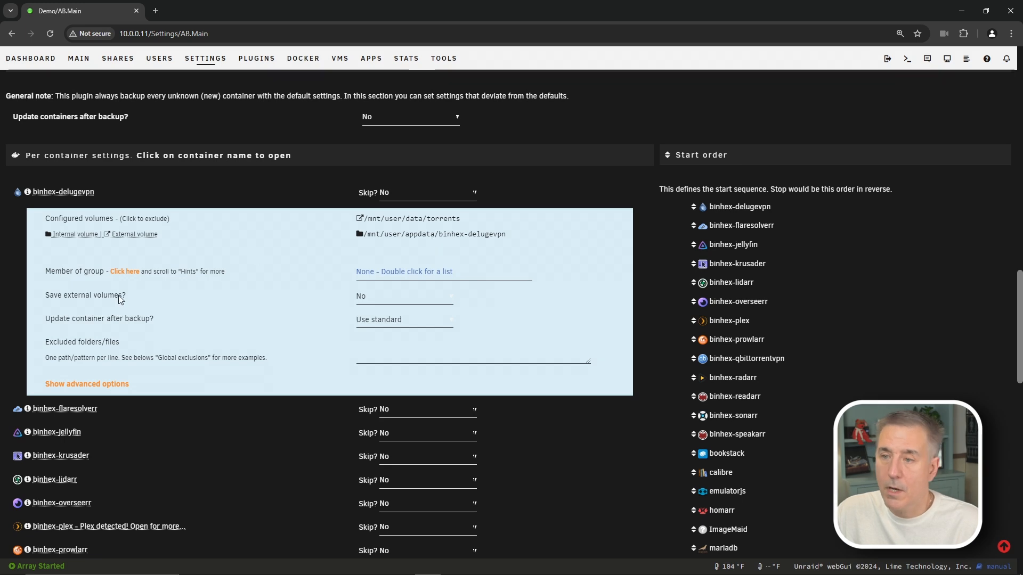
pyautogui.moveTo(121, 342); pyautogui.dragTo(46, 343)
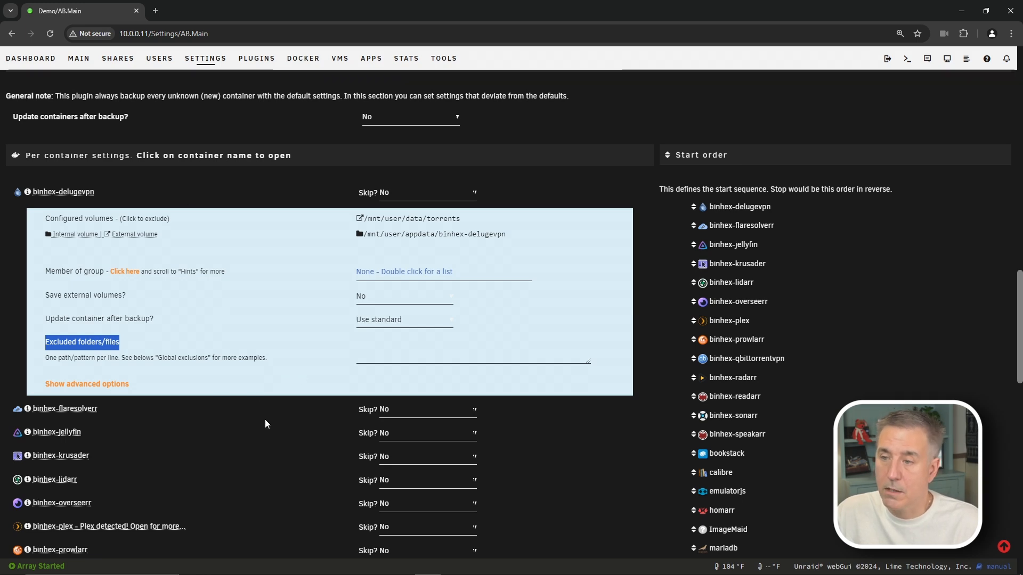
pyautogui.click(314, 418)
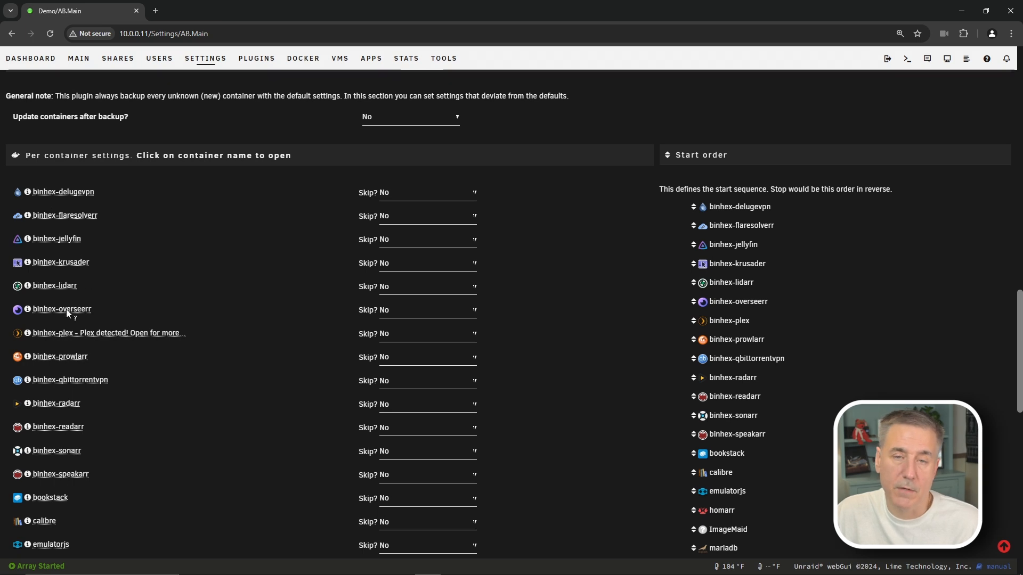
# Open the binhex-flaresolverr container settings and show its advanced options to examine them.
pyautogui.click(68, 215)
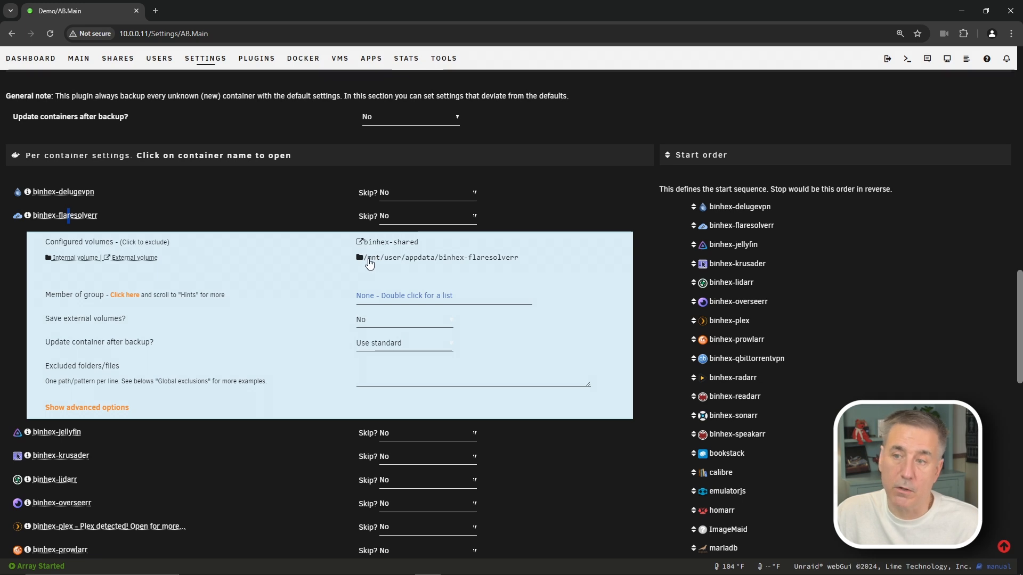
pyautogui.click(84, 409)
pyautogui.scroll(-2, 200, 361)
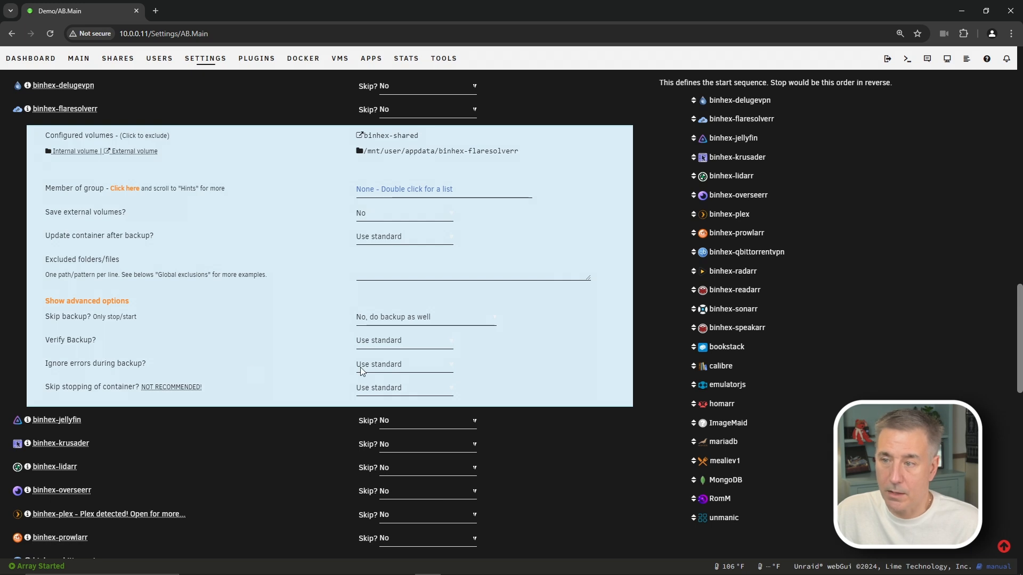
# Close the binhex-flaresolverr container's settings and save the Appdata Backup configuration.
pyautogui.click(389, 366)
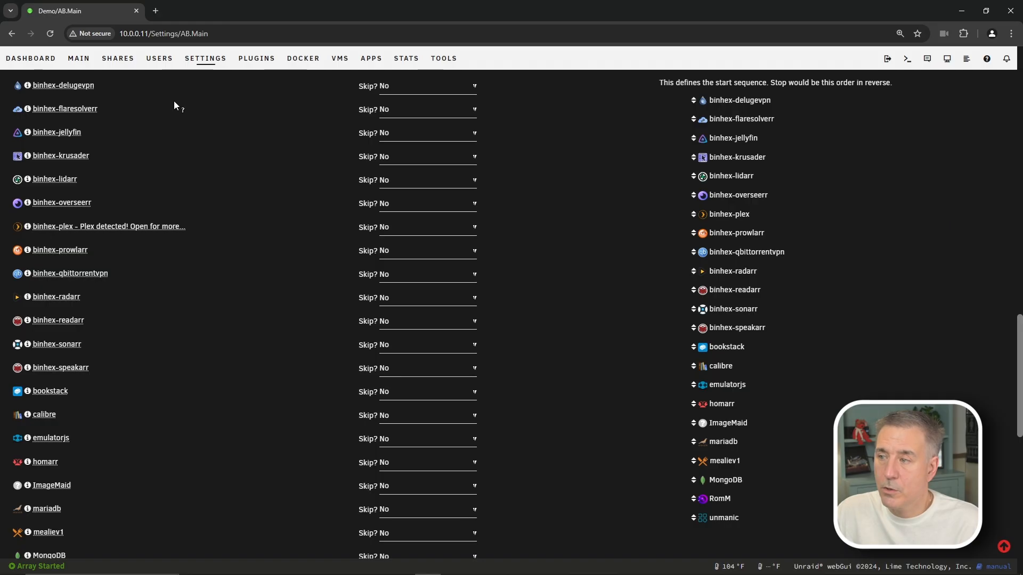
pyautogui.scroll(-10, 169, 98)
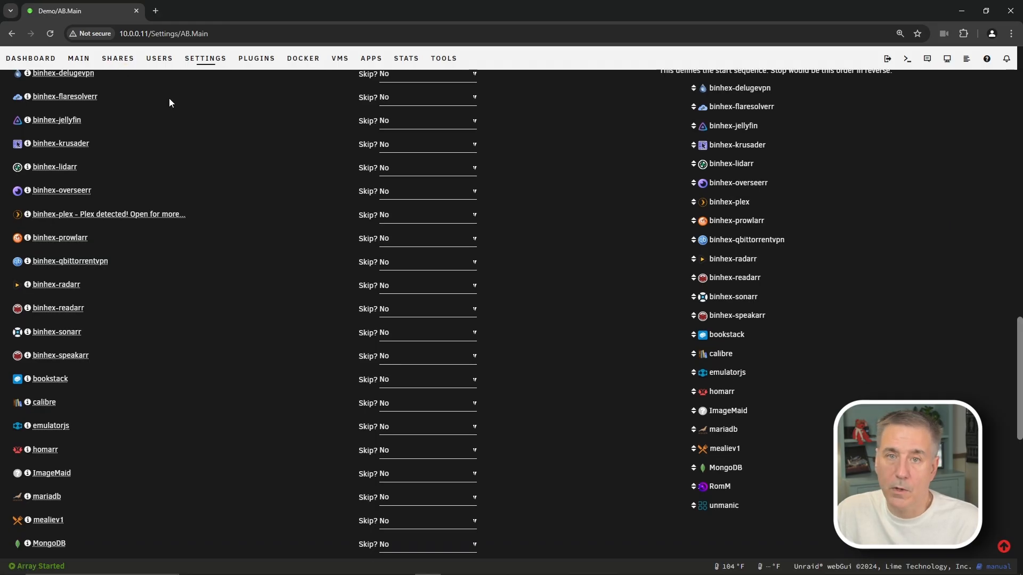
pyautogui.scroll(-1, 203, 133)
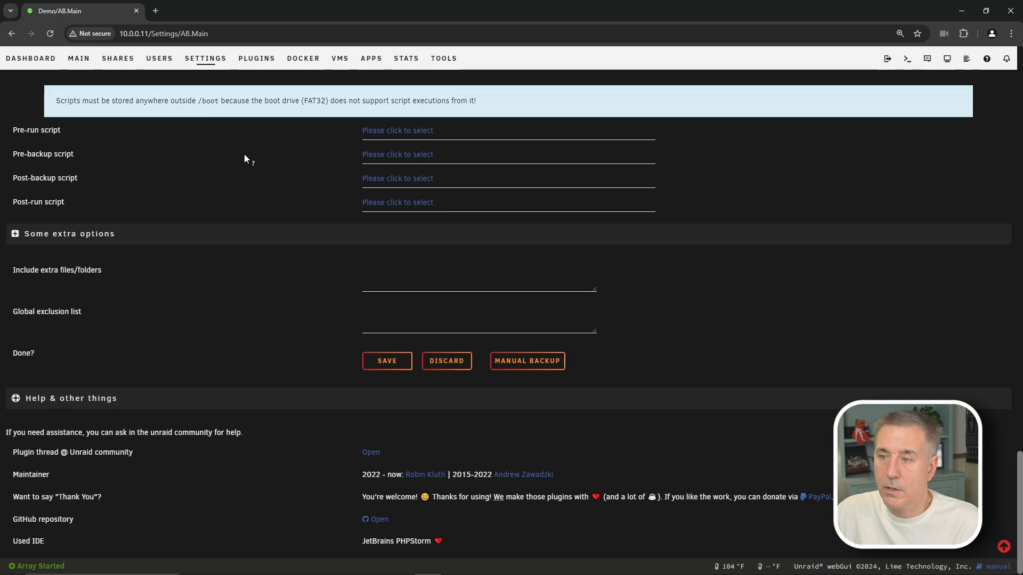
pyautogui.click(399, 370)
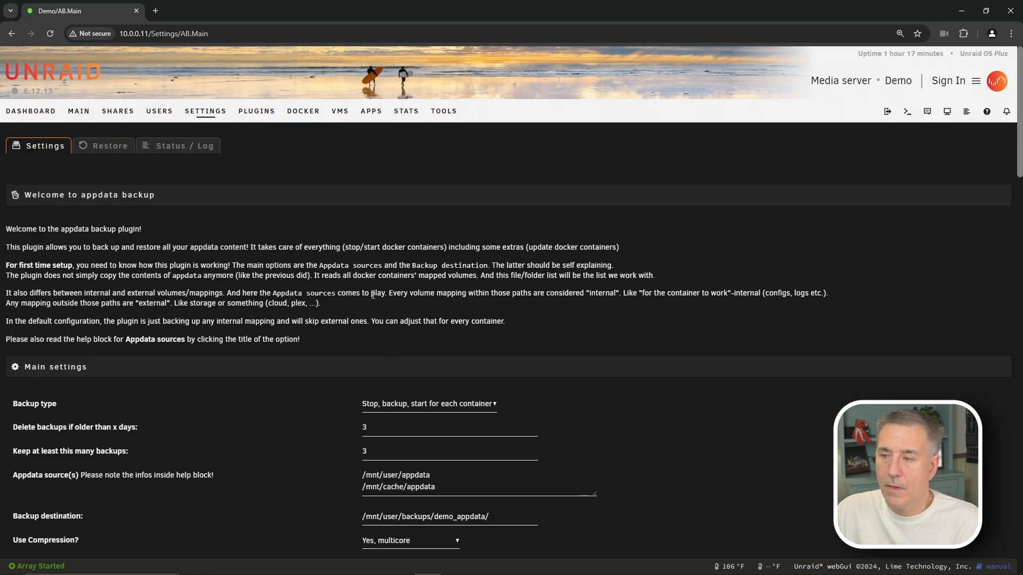
# Run a manual backup with the saved Appdata Backup settings.
pyautogui.scroll(-10, 334, 307)
pyautogui.scroll(-12, 334, 308)
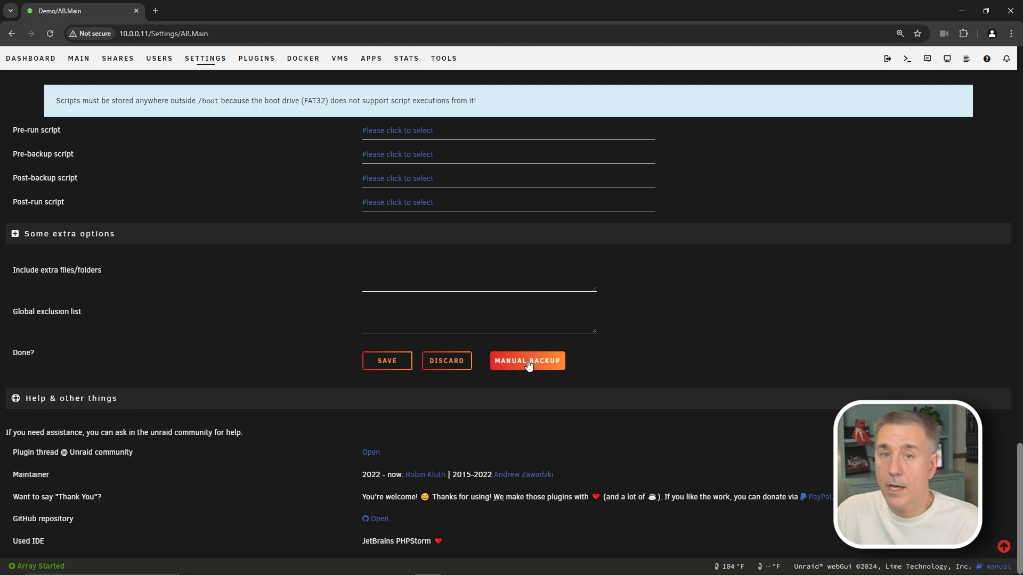
pyautogui.click(528, 365)
pyautogui.press('Escape')
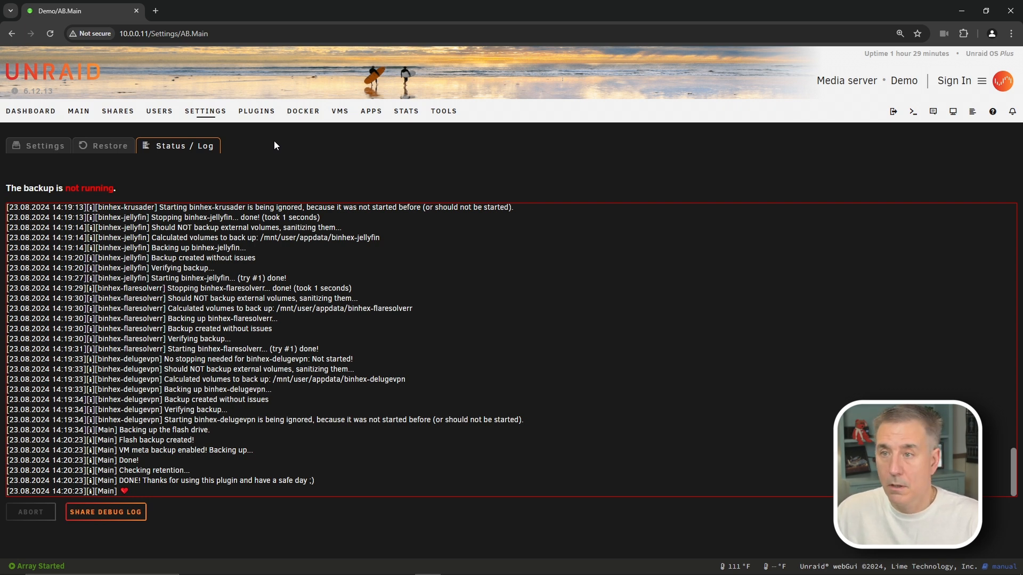
# Reopen the Appdata Backup plugin's settings page from the server settings and look through its options.
pyautogui.click(218, 115)
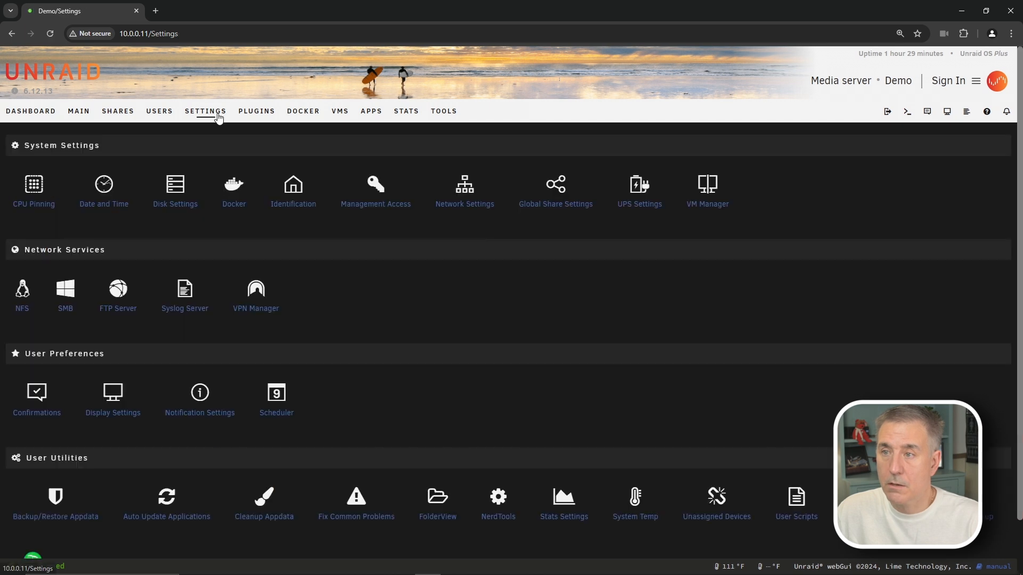
pyautogui.click(39, 517)
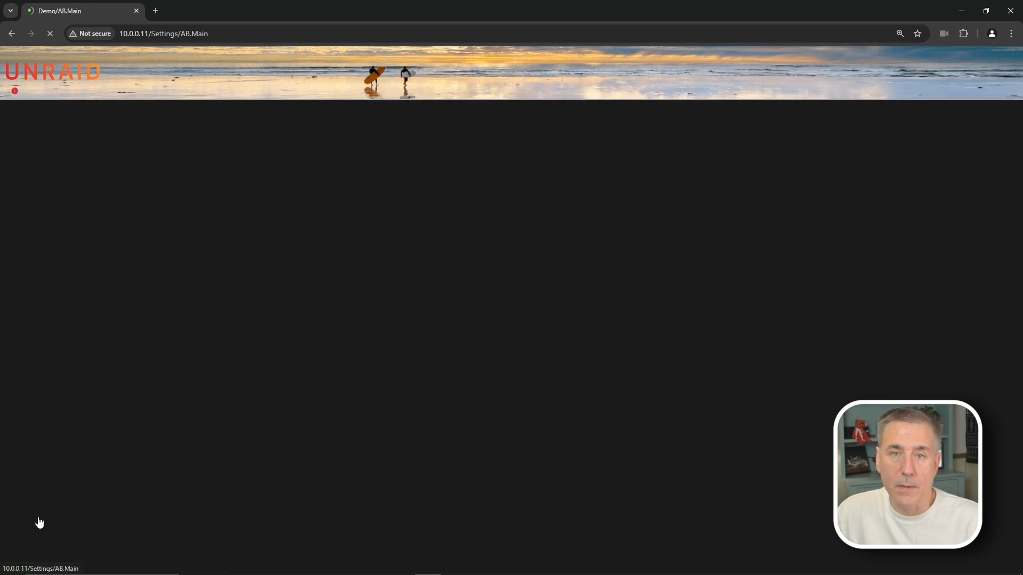
pyautogui.scroll(-20, 179, 274)
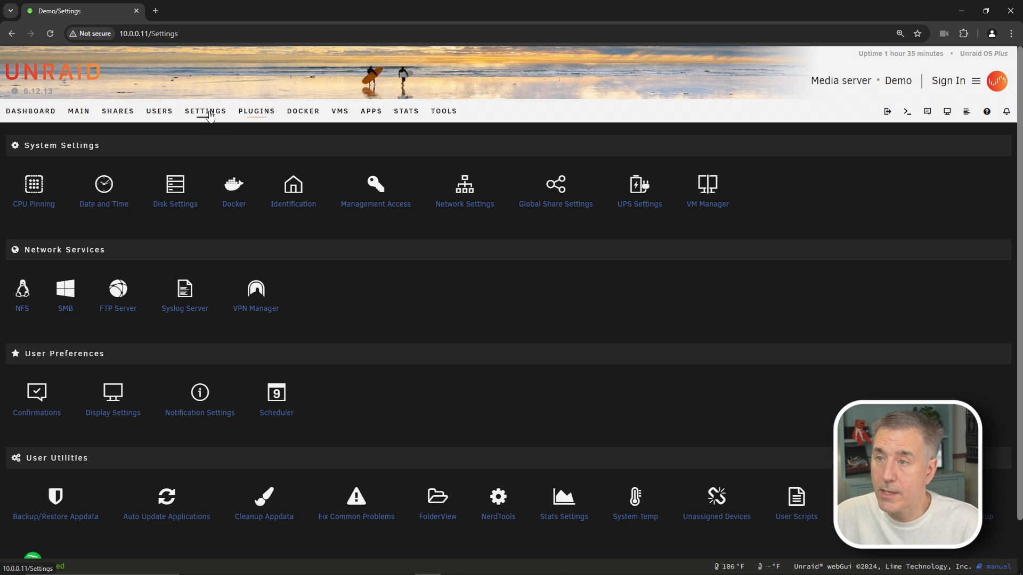
# Open the Appdata Backup restore page and load the 23.08.2024 14:11:13 backup from /mnt/user/backups/demo_appdata/ for item selection.
pyautogui.click(47, 527)
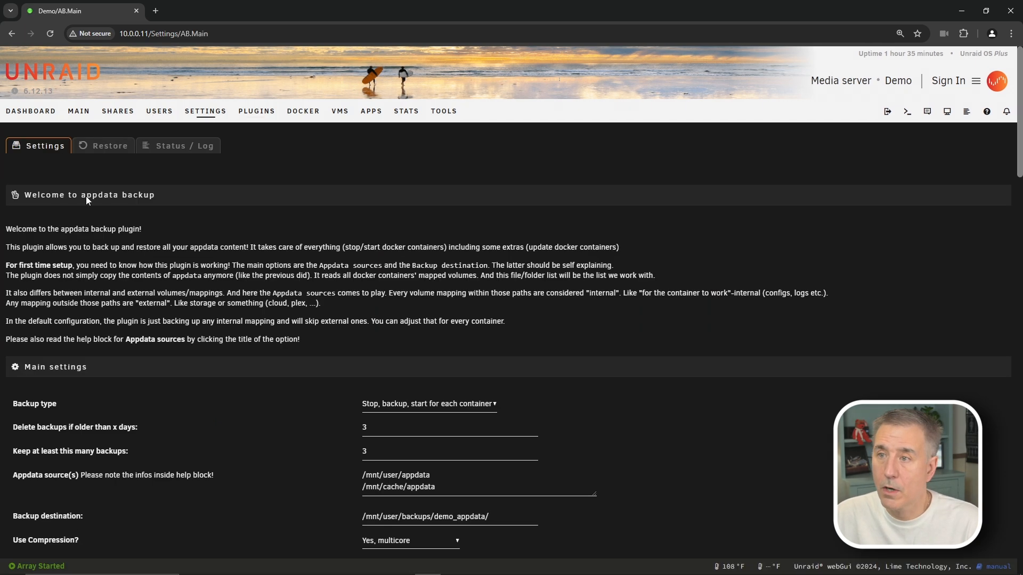
pyautogui.click(98, 148)
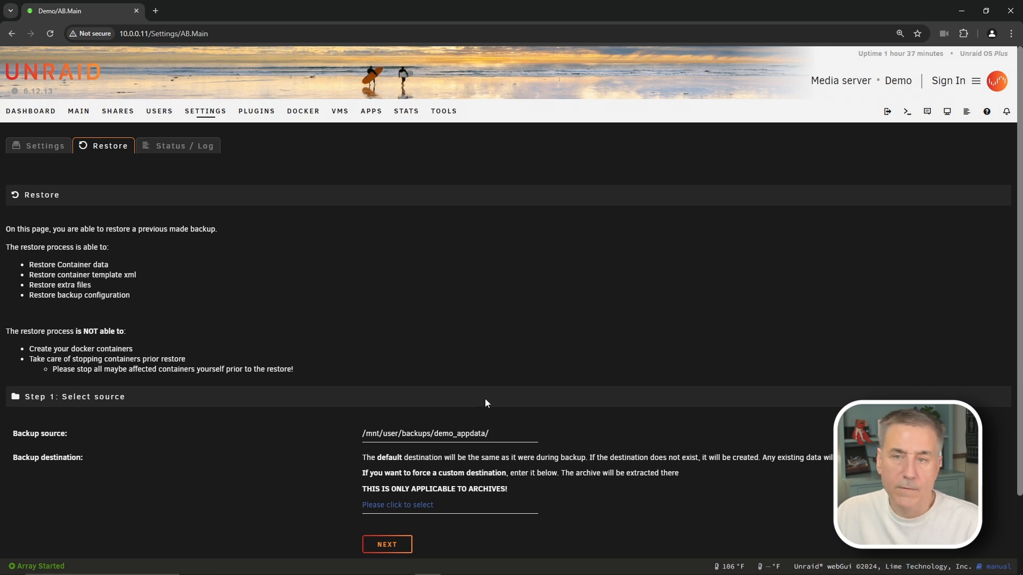
pyautogui.click(388, 545)
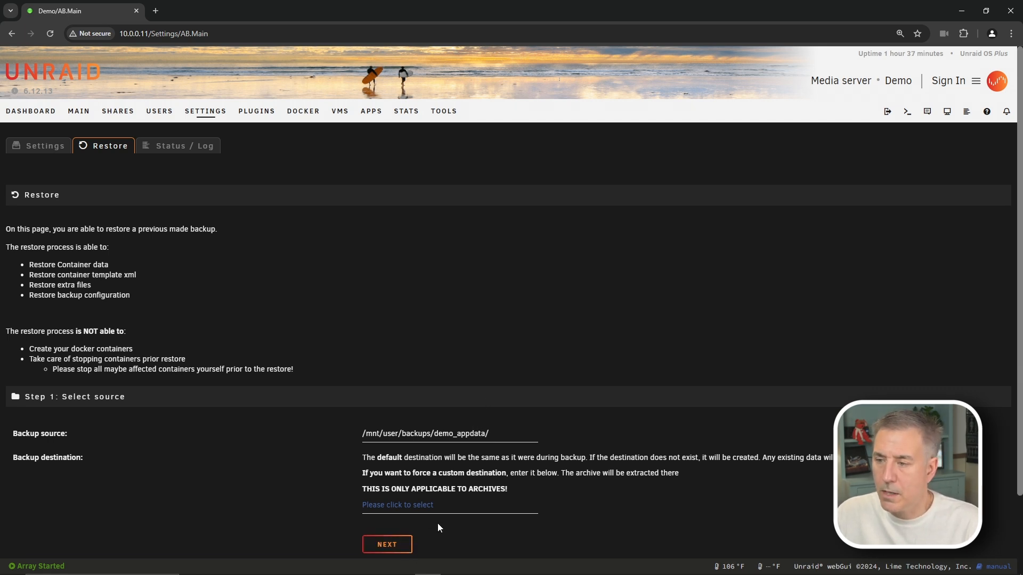
pyautogui.scroll(-2, 452, 483)
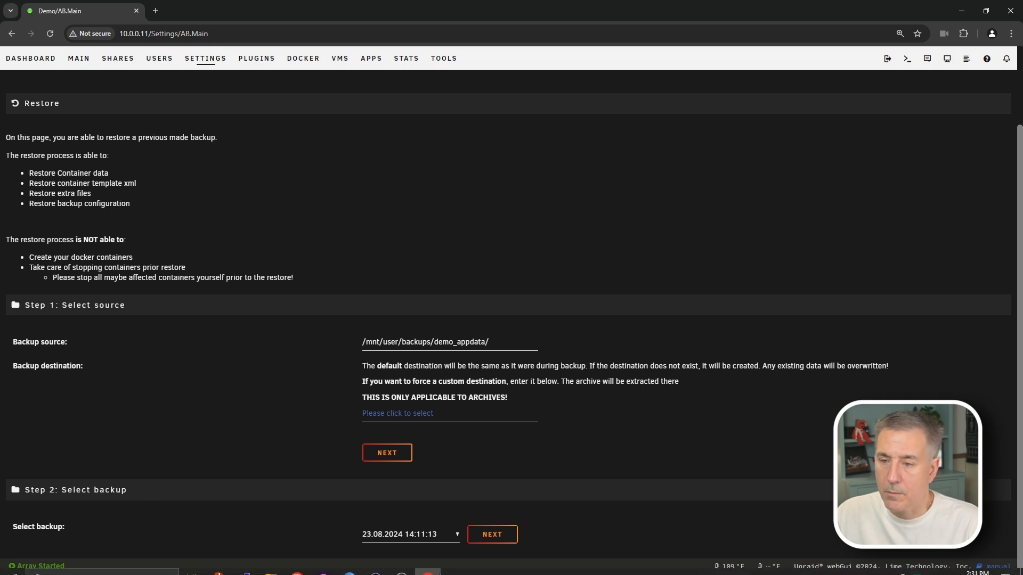
pyautogui.click(425, 534)
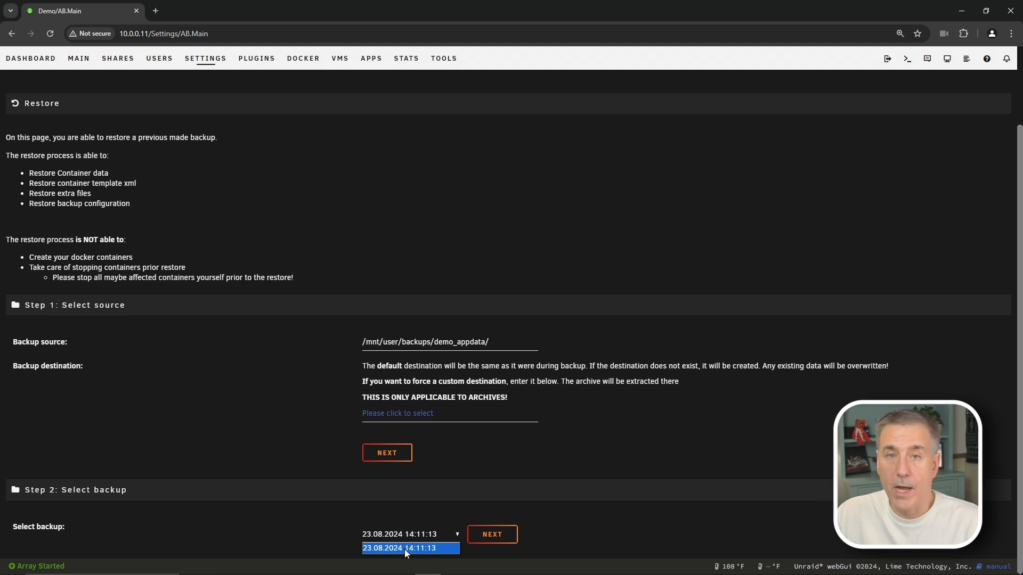
pyautogui.click(491, 537)
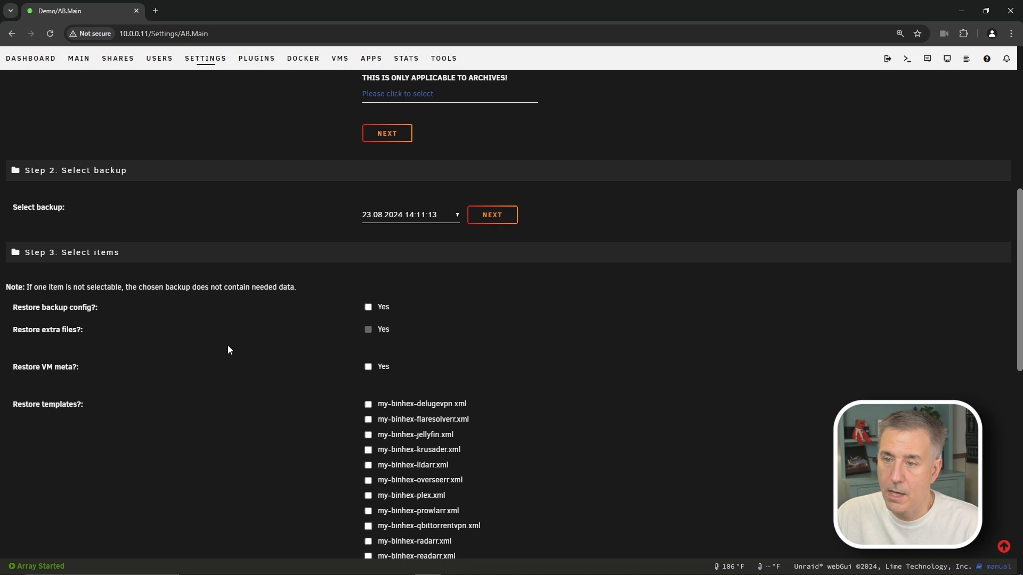
# Select the my-binhex-flaresolverr.xml template and the binhex-flaresolverr.tar.zst container archive, and run the restore.
pyautogui.click(369, 367)
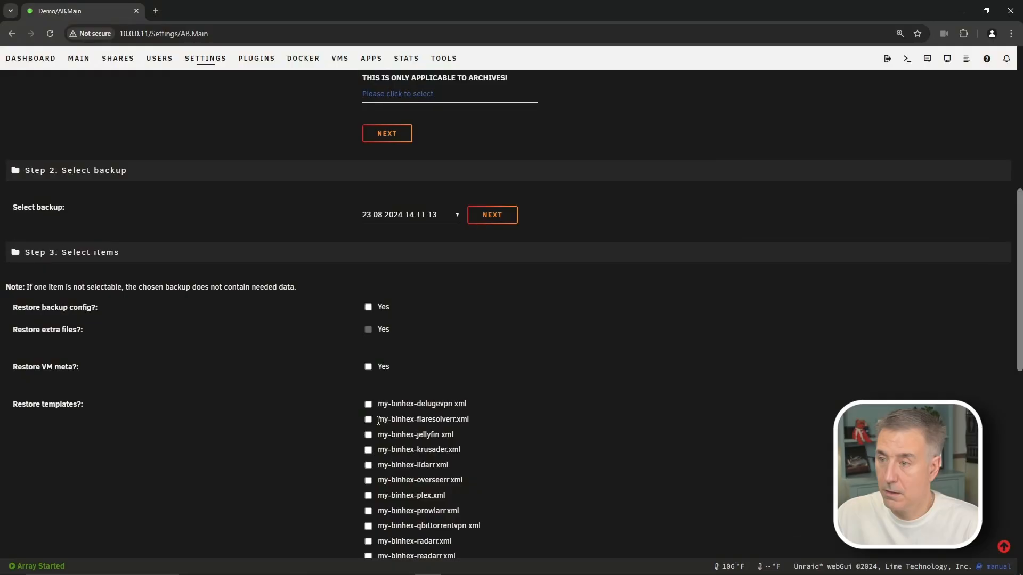
pyautogui.click(368, 420)
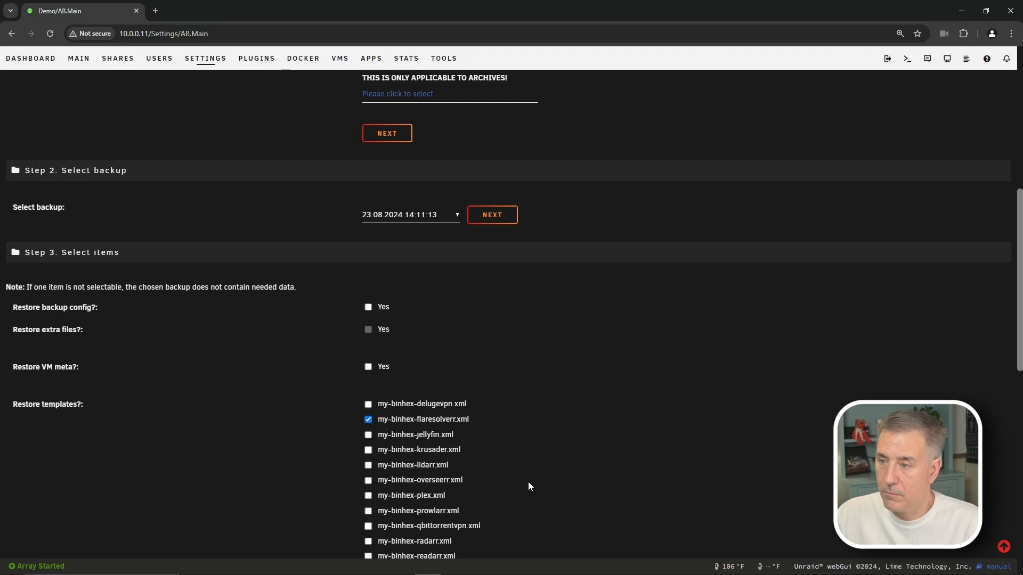
pyautogui.scroll(-9, 407, 462)
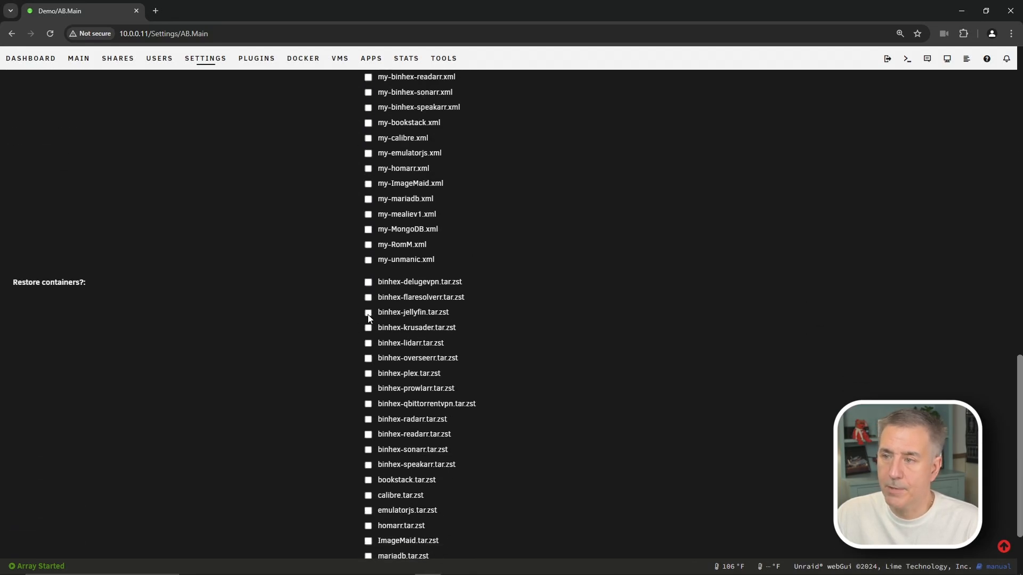
pyautogui.scroll(6, 486, 382)
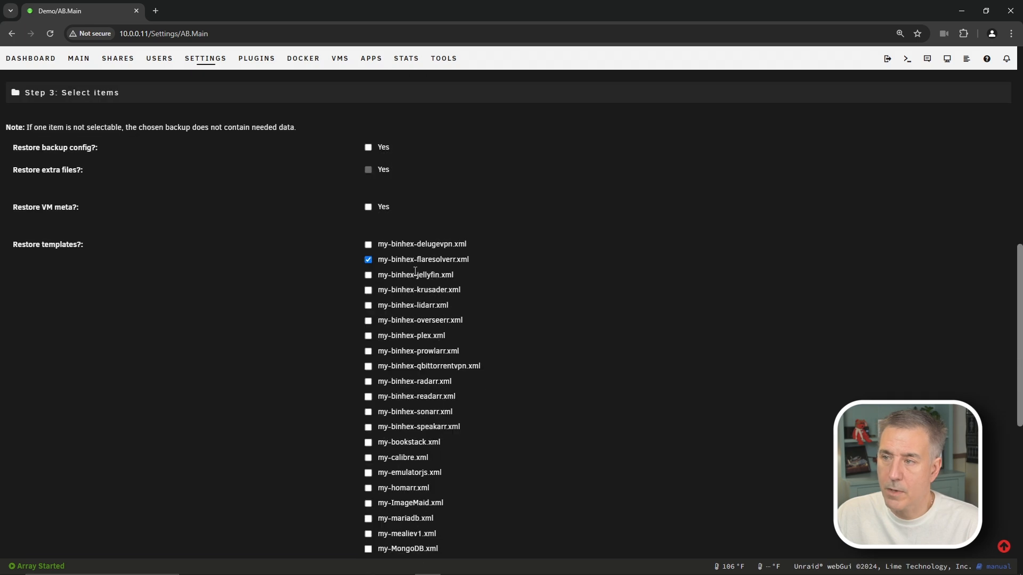
pyautogui.scroll(-8, 410, 281)
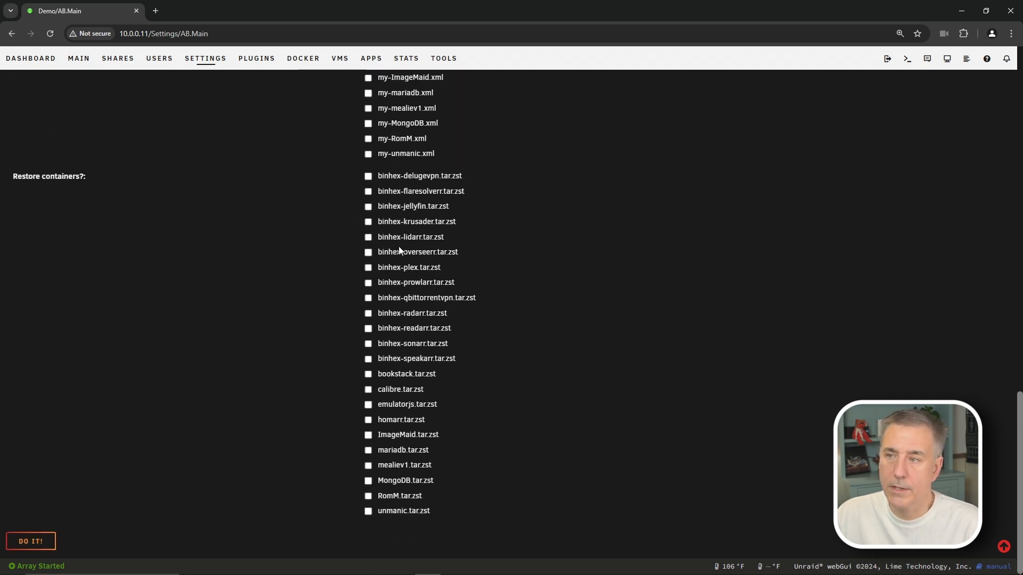
pyautogui.scroll(8, 399, 250)
pyautogui.scroll(-8, 431, 259)
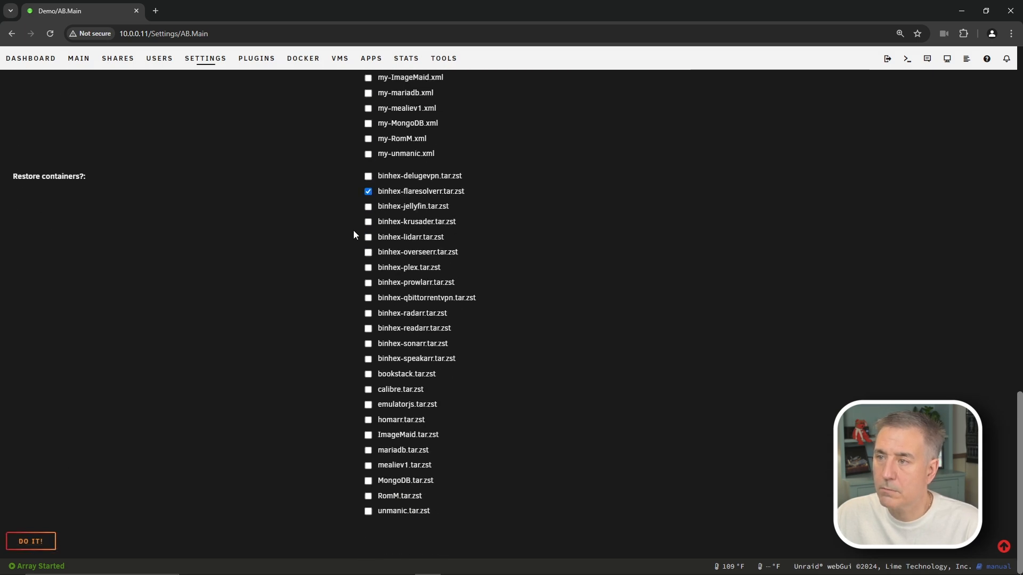
pyautogui.click(31, 542)
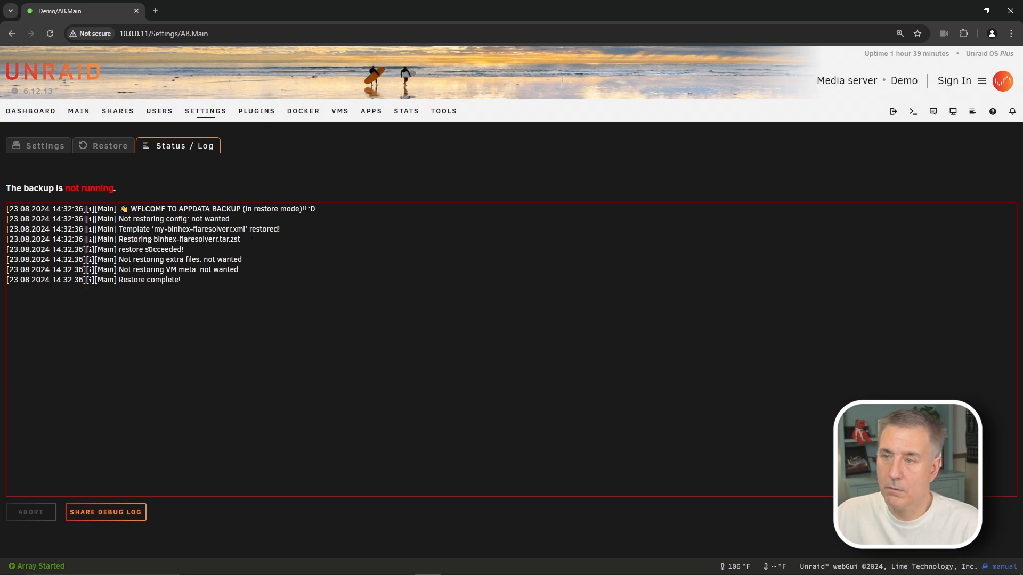
# Examine the restore log entries for the binhex-flaresolverr template and container archive.
pyautogui.moveTo(124, 243); pyautogui.dragTo(247, 248)
pyautogui.click(211, 251)
pyautogui.moveTo(7, 209); pyautogui.dragTo(172, 250)
pyautogui.click(217, 258)
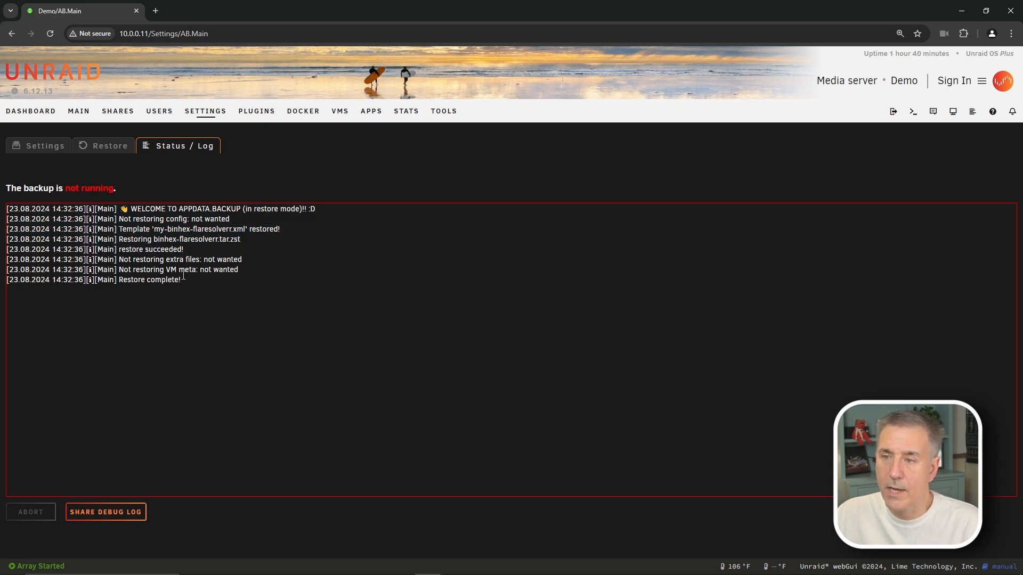